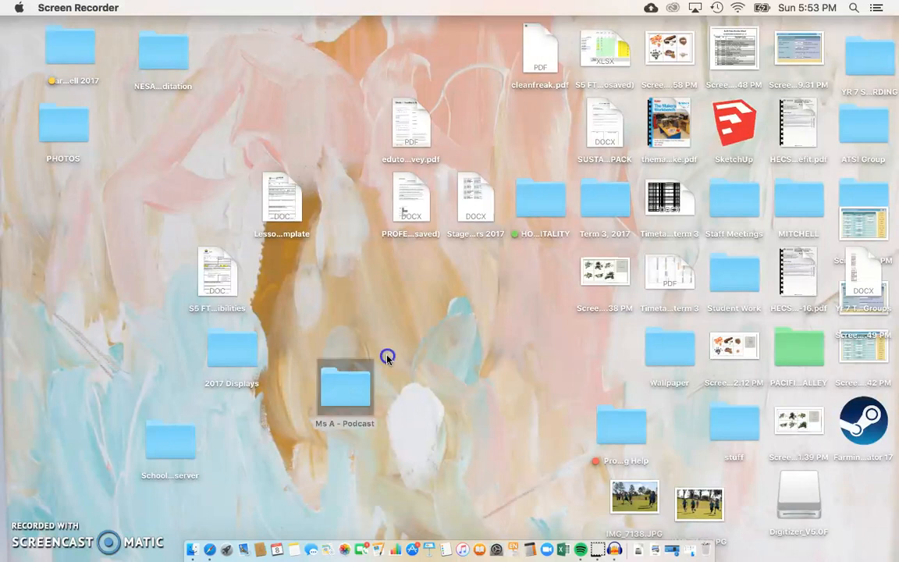
Step: Browse the Ms A - Podcast folder's Music and Segments subfolders, then minimize the folder window
double_click(420, 340)
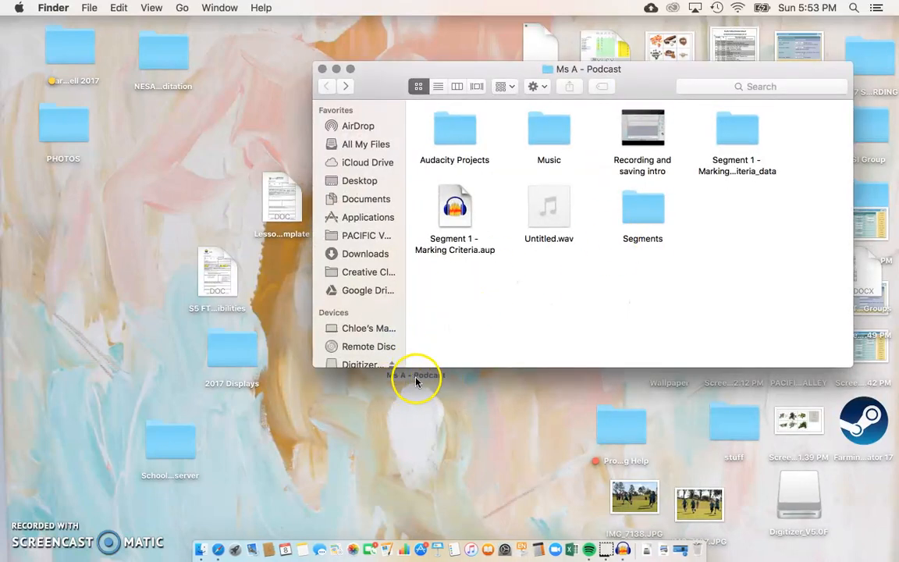
drag(434, 70, 381, 67)
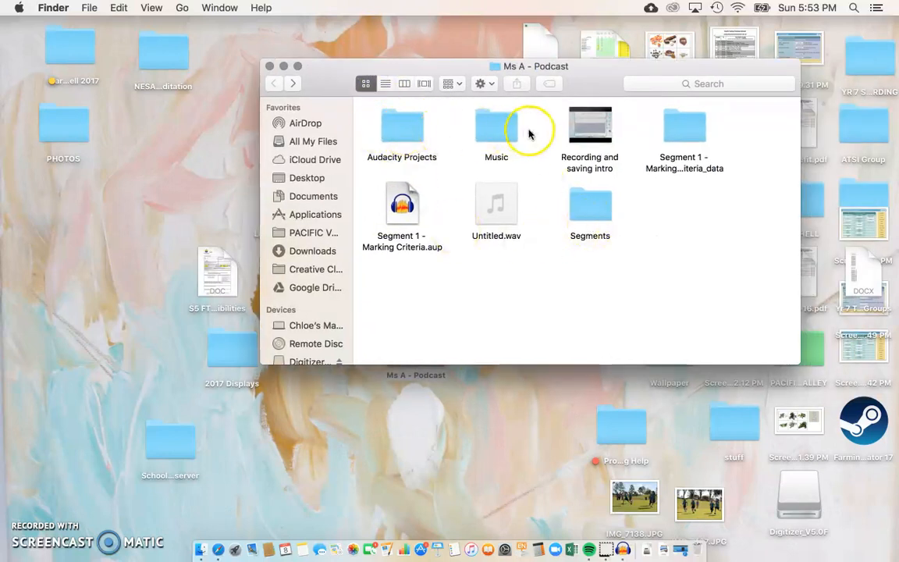
double_click(505, 130)
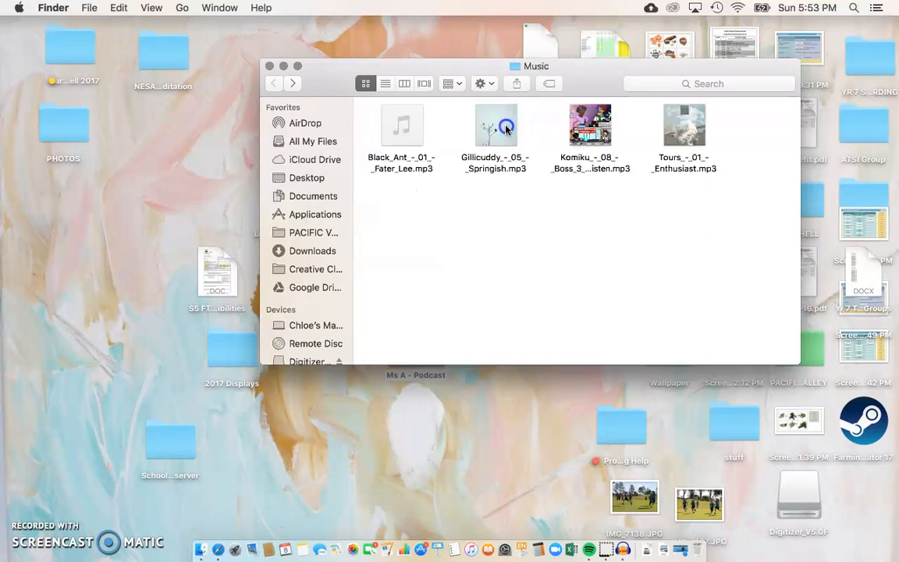
click(272, 84)
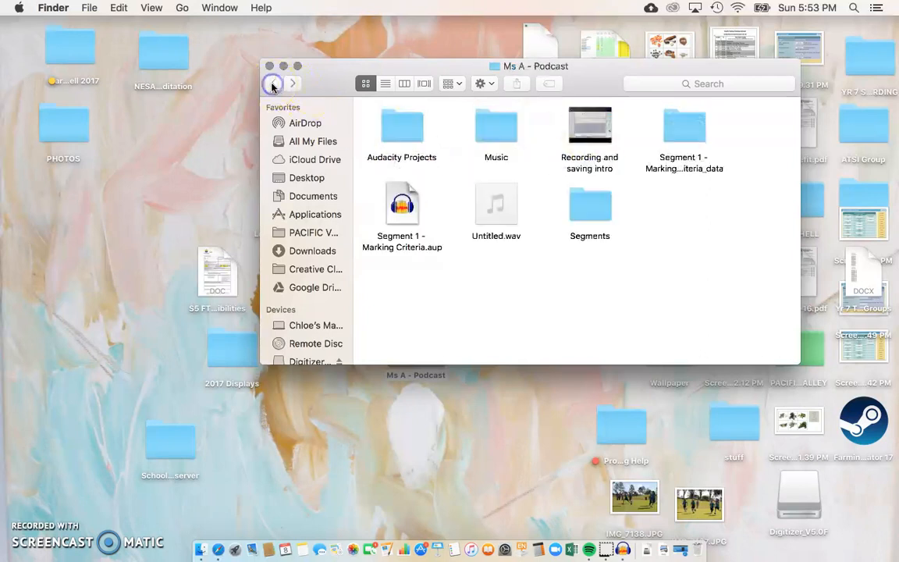
double_click(499, 125)
click(273, 84)
double_click(583, 200)
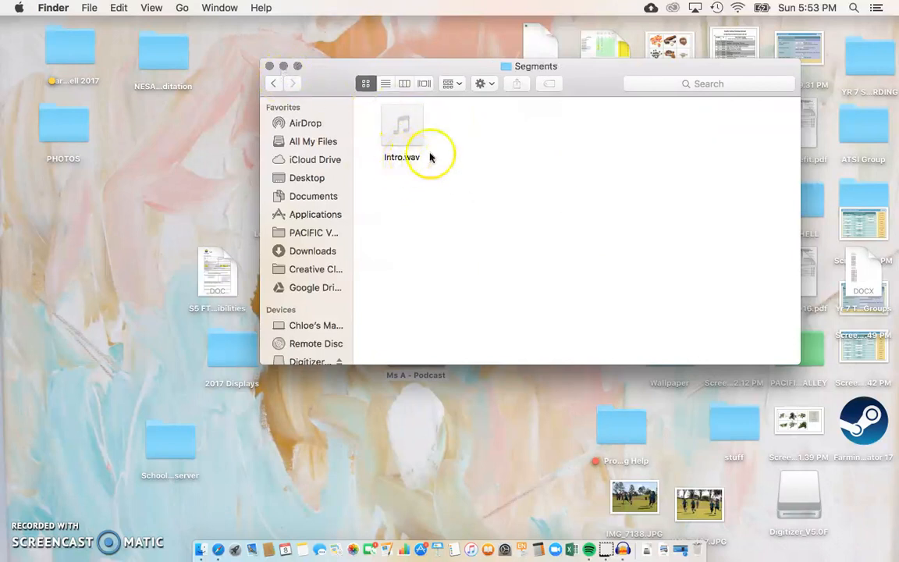
click(274, 84)
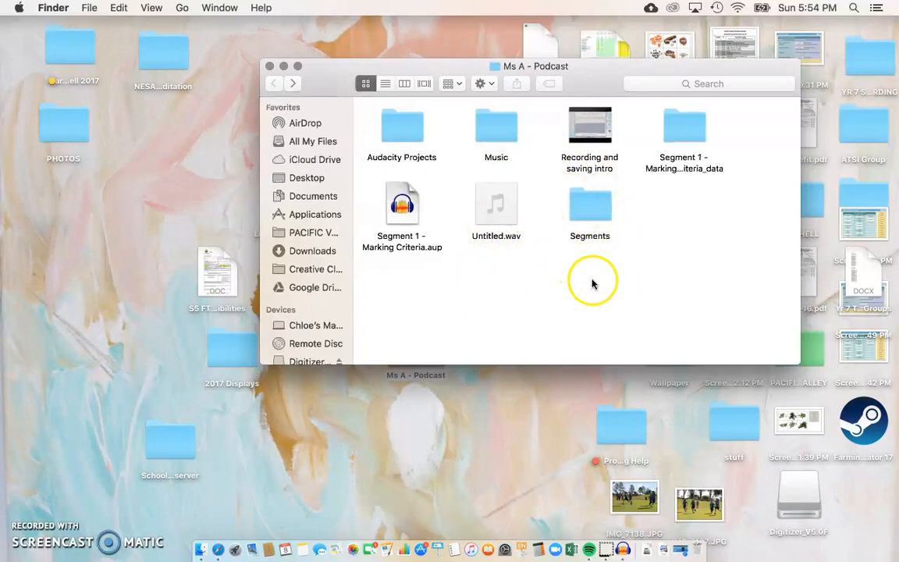
click(284, 68)
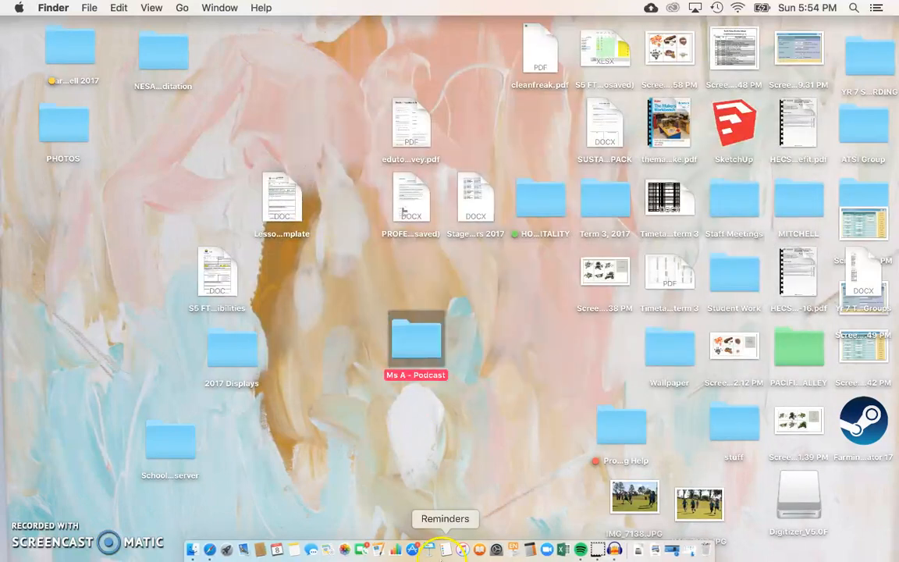
Step: Launch Audacity from Launchpad's list of applications
click(228, 550)
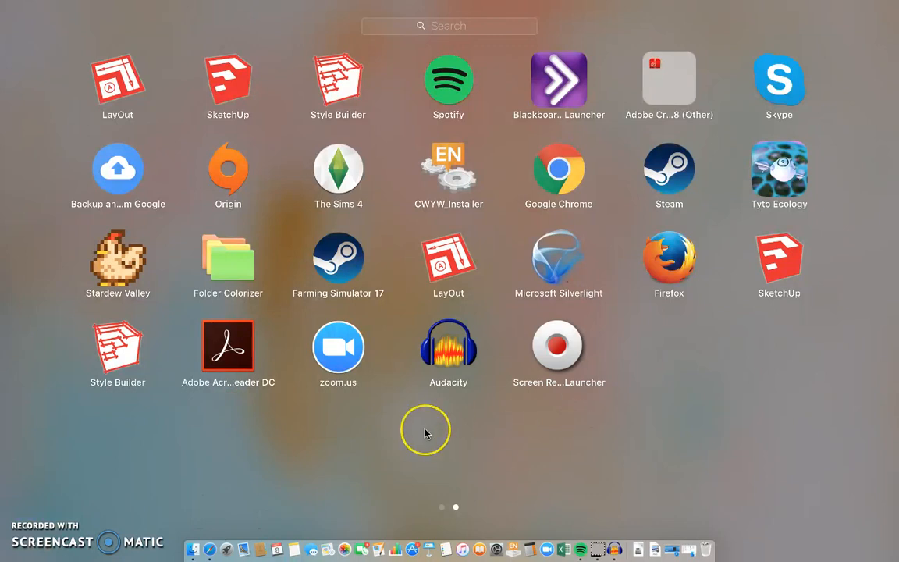
click(447, 347)
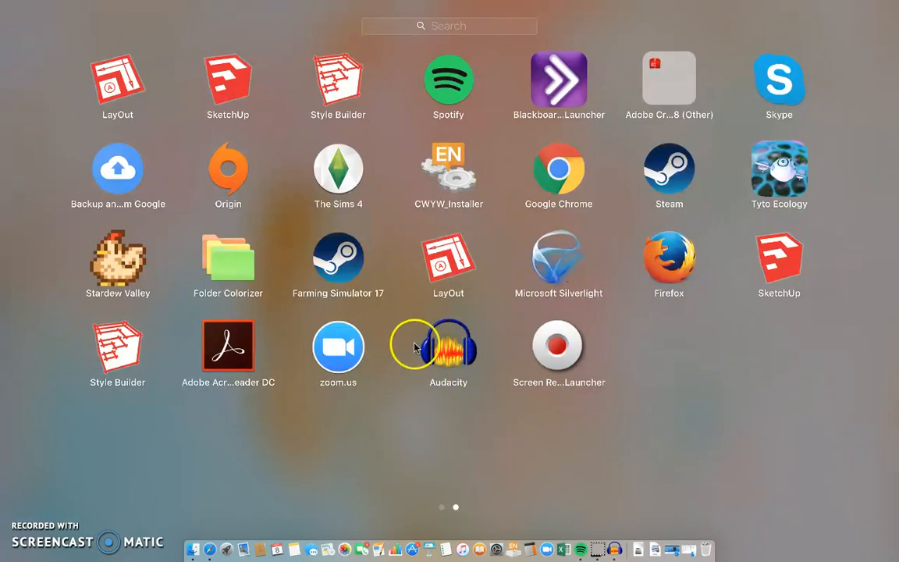
click(435, 373)
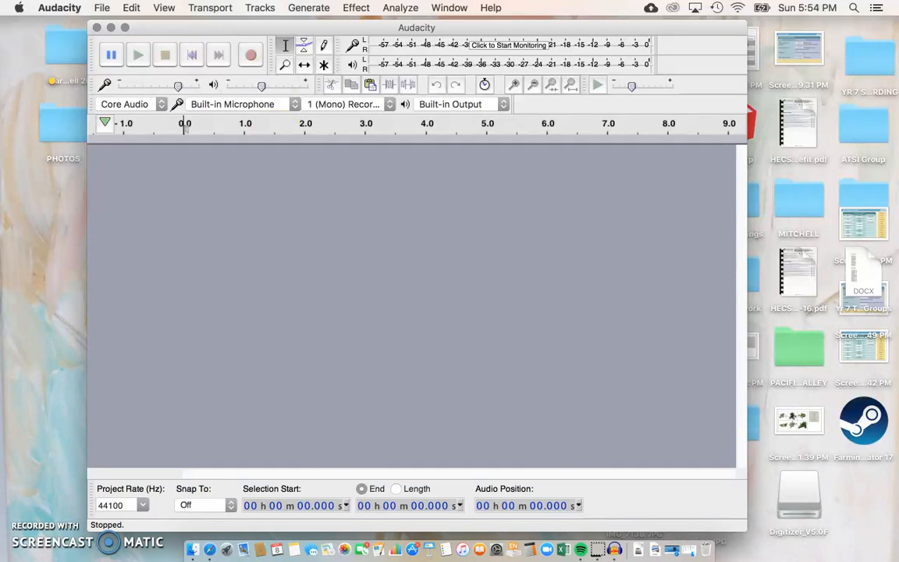
Step: Check the Segments folder inside Ms A - Podcast, minimize Finder, and reposition the Audacity window
drag(245, 25, 622, 103)
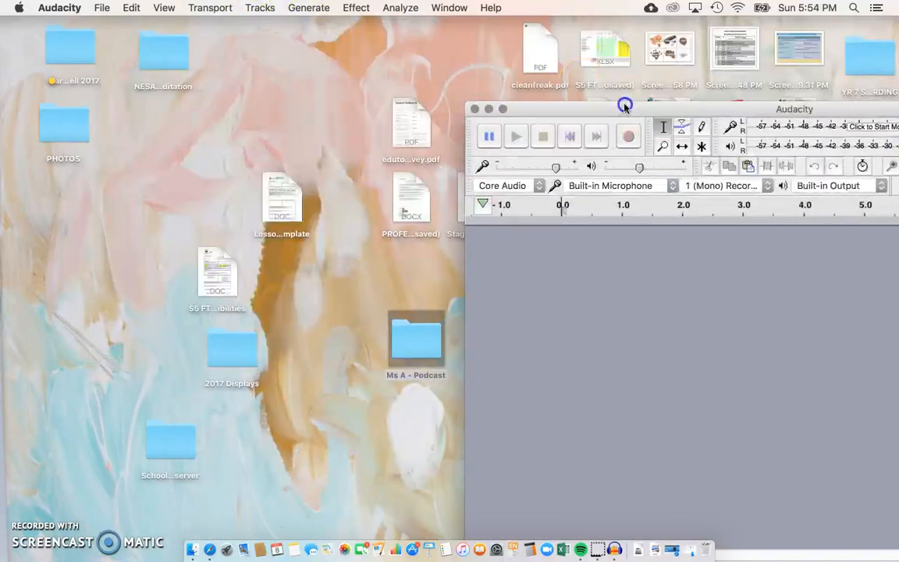
double_click(420, 335)
click(349, 80)
click(589, 209)
double_click(588, 209)
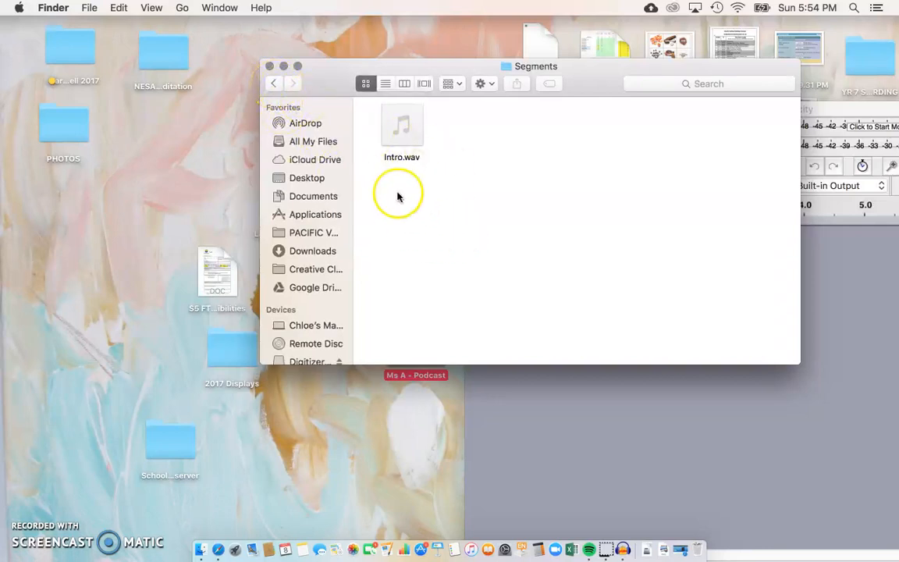
click(273, 86)
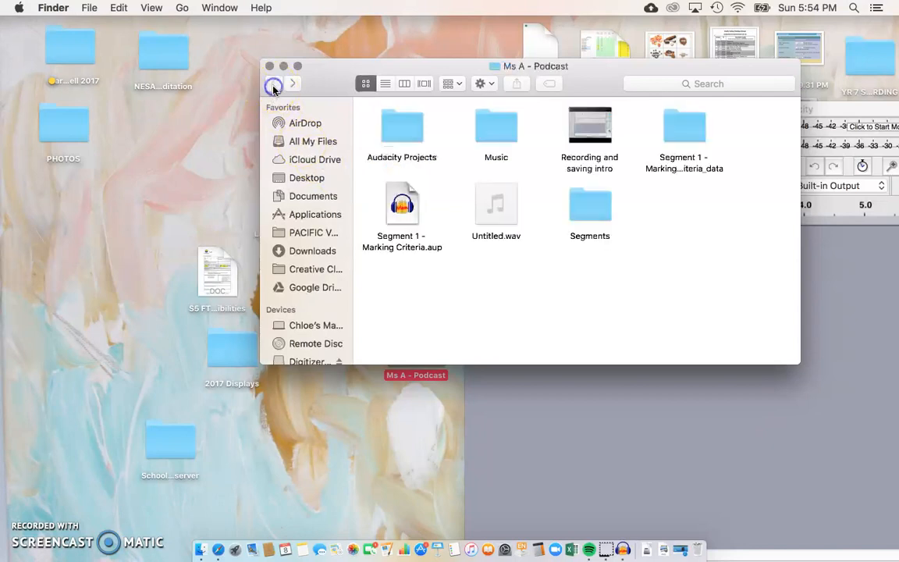
click(285, 67)
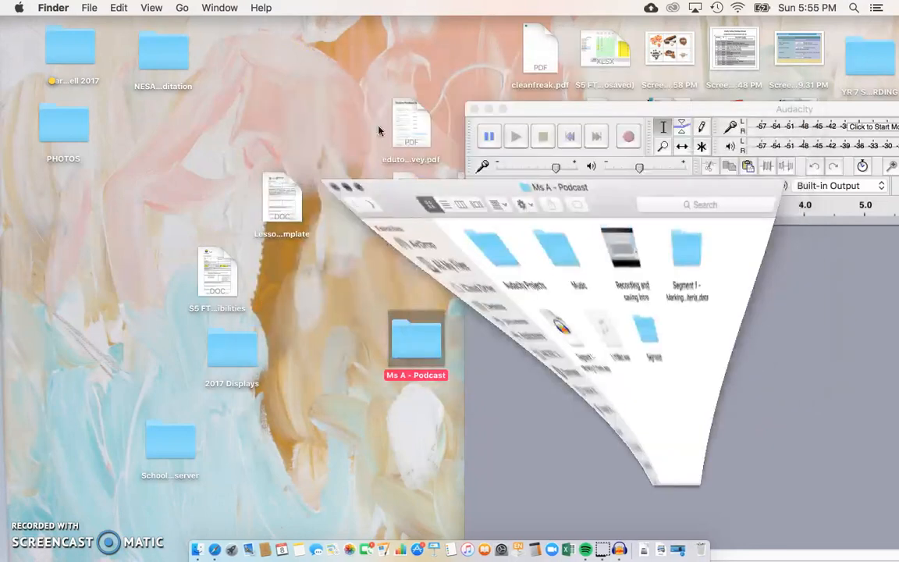
drag(730, 111, 410, 32)
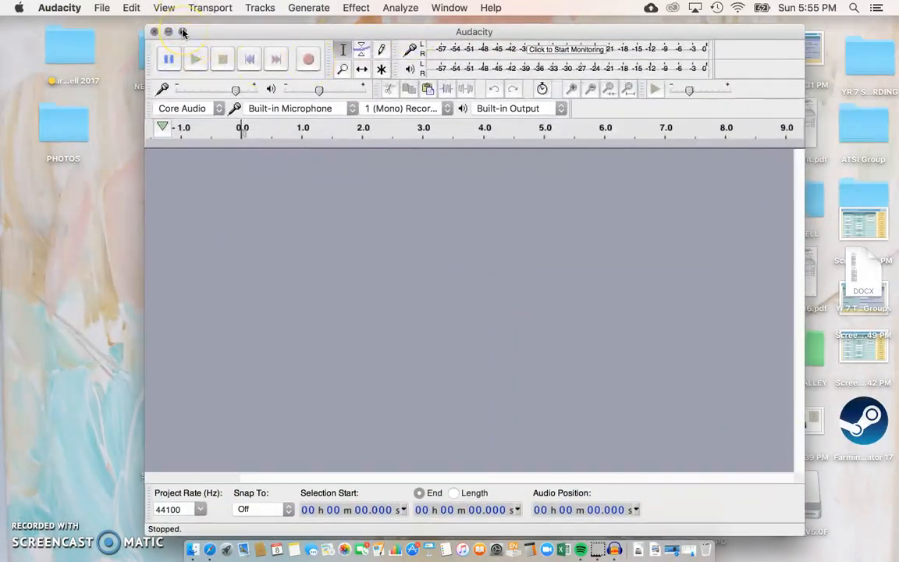
Step: Start monitoring the microphone input and lower the recording volume slider to 0.24
click(182, 31)
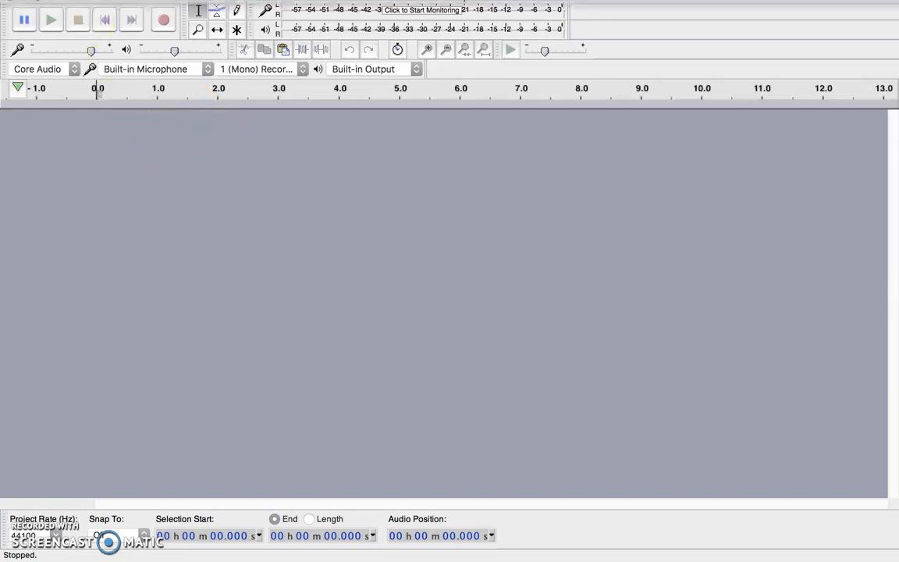
click(42, 29)
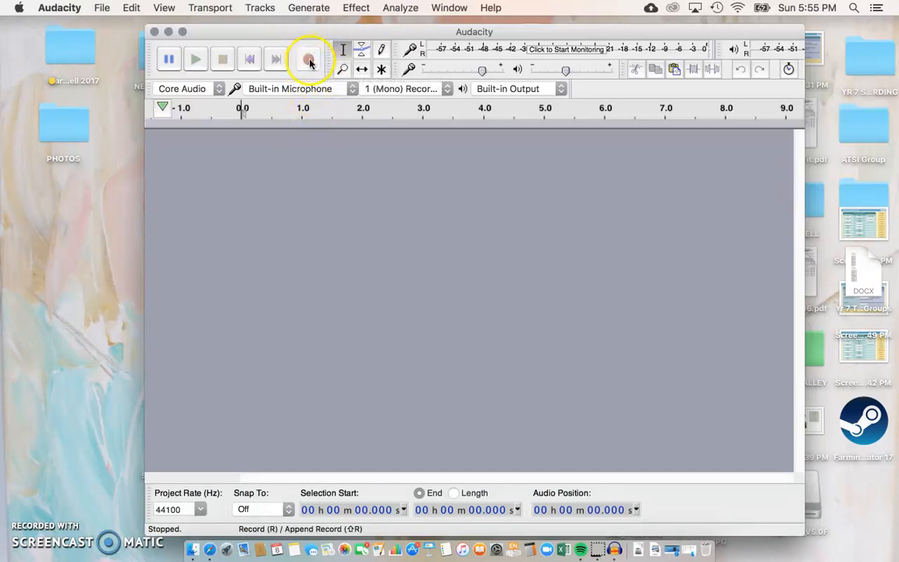
click(411, 50)
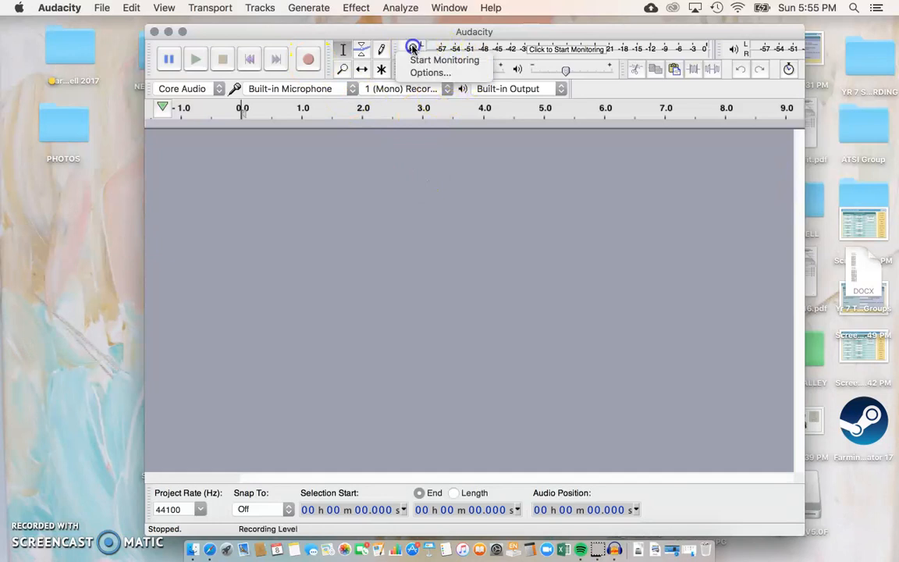
click(426, 60)
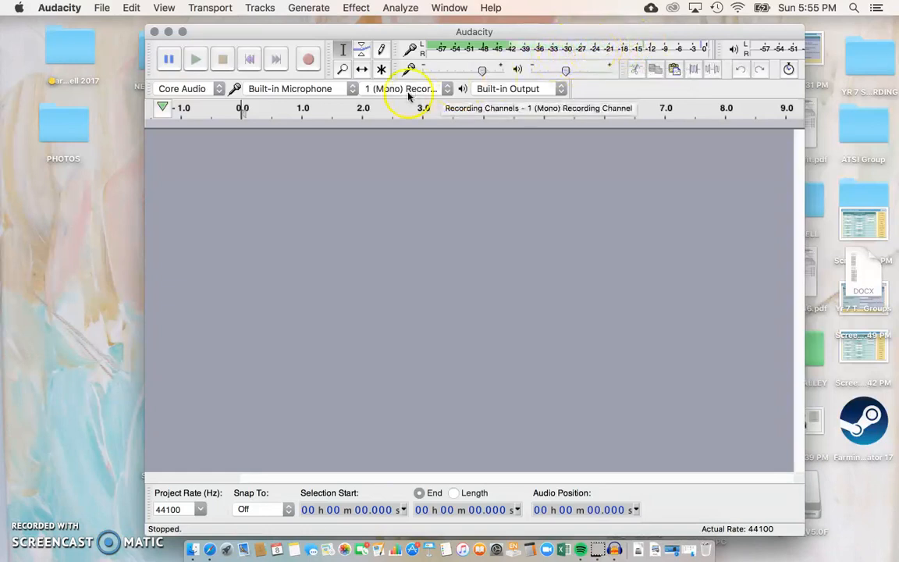
mouse_move(483, 72)
mouse_down()
mouse_move(427, 72)
mouse_move(478, 74)
mouse_move(467, 71)
mouse_up()
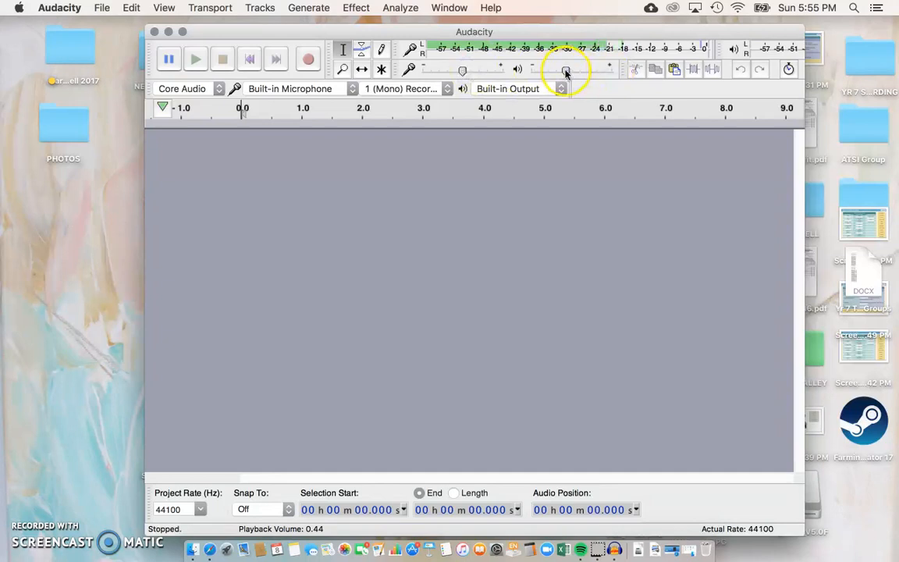
mouse_move(564, 72)
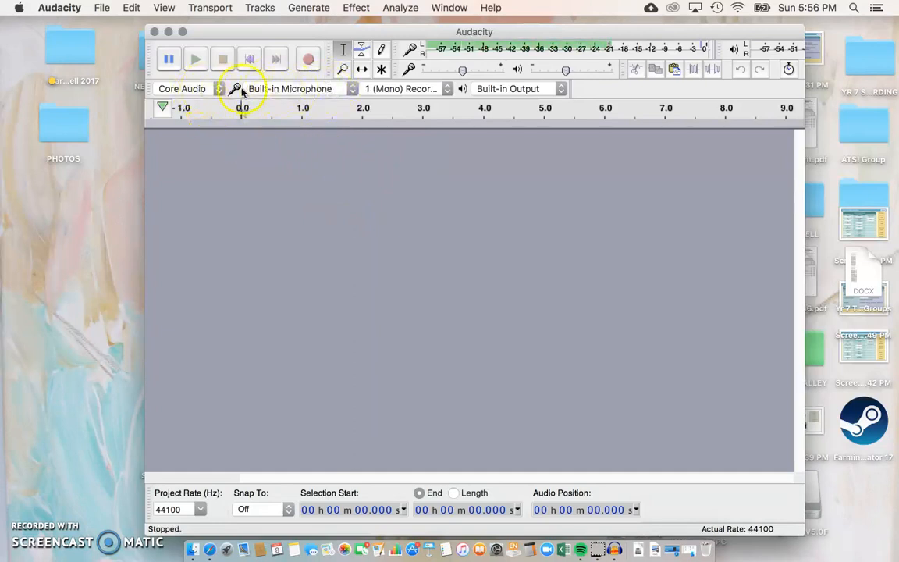
click(347, 89)
click(273, 90)
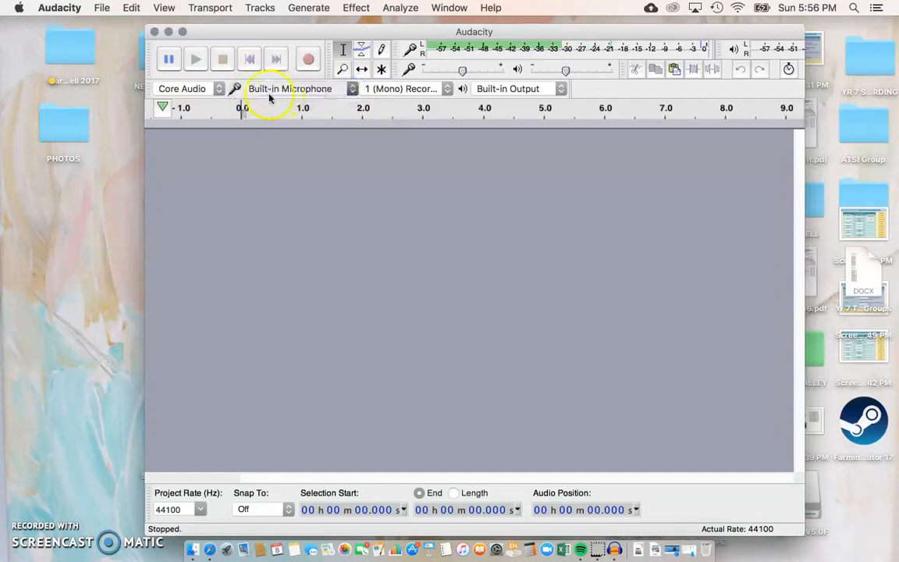
click(407, 45)
click(417, 59)
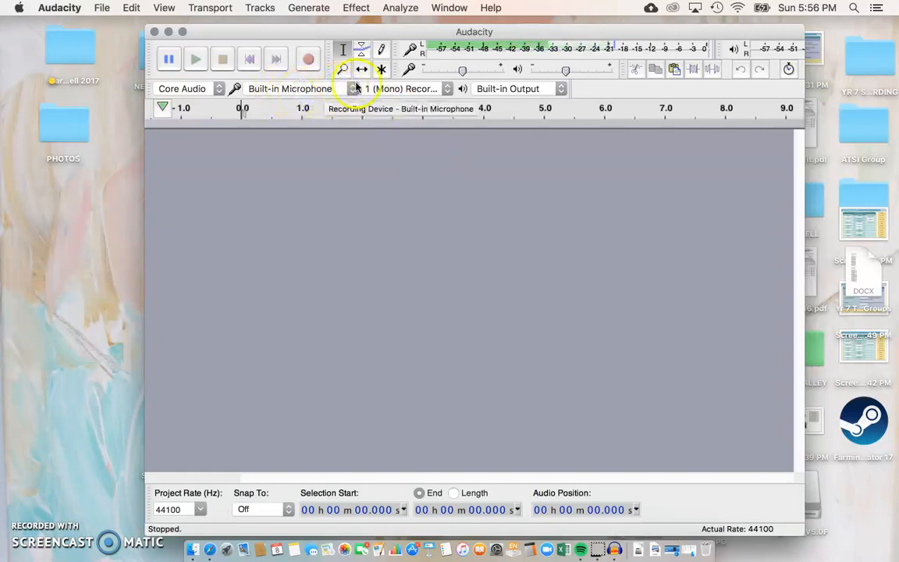
click(318, 94)
click(281, 110)
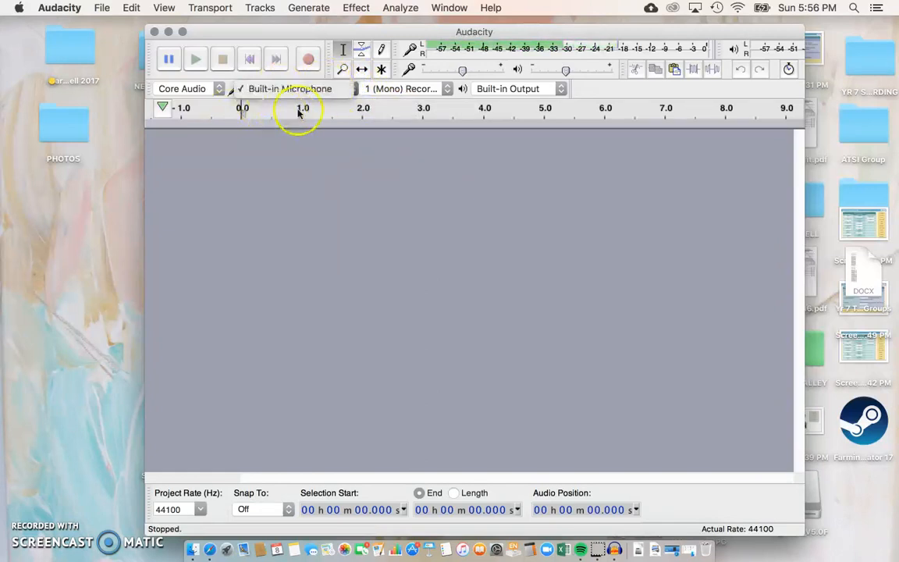
click(446, 90)
click(410, 90)
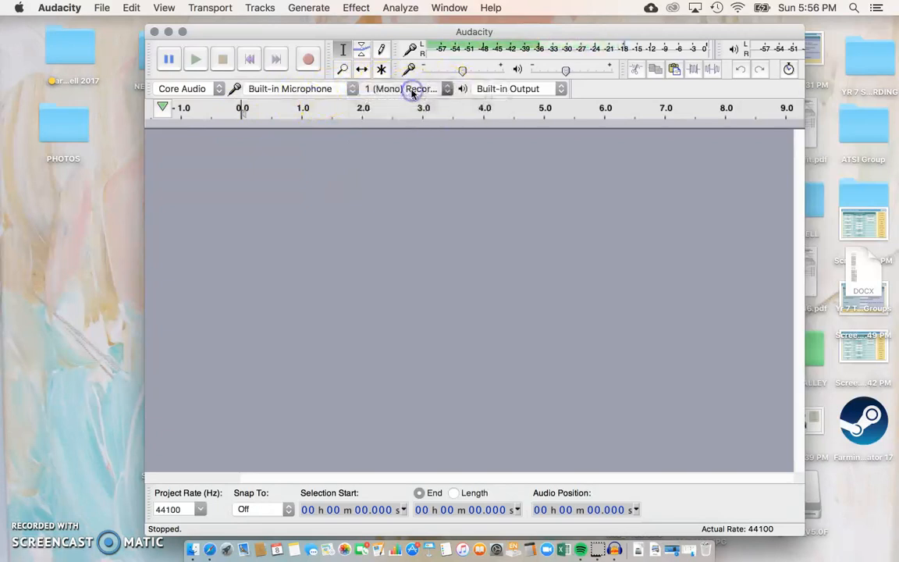
click(410, 50)
click(410, 48)
click(537, 51)
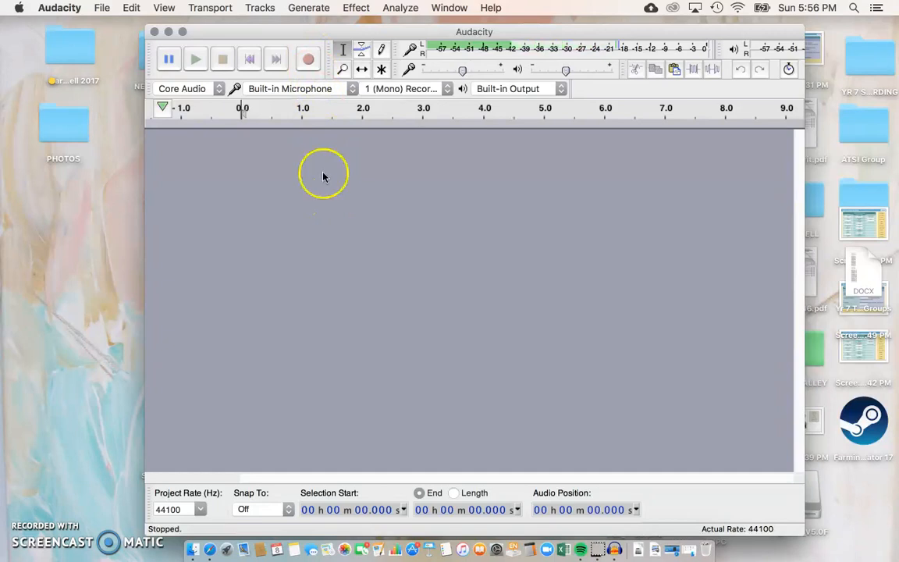
Step: Record the spoken intro as a new mono track of about 19.5 seconds
click(305, 59)
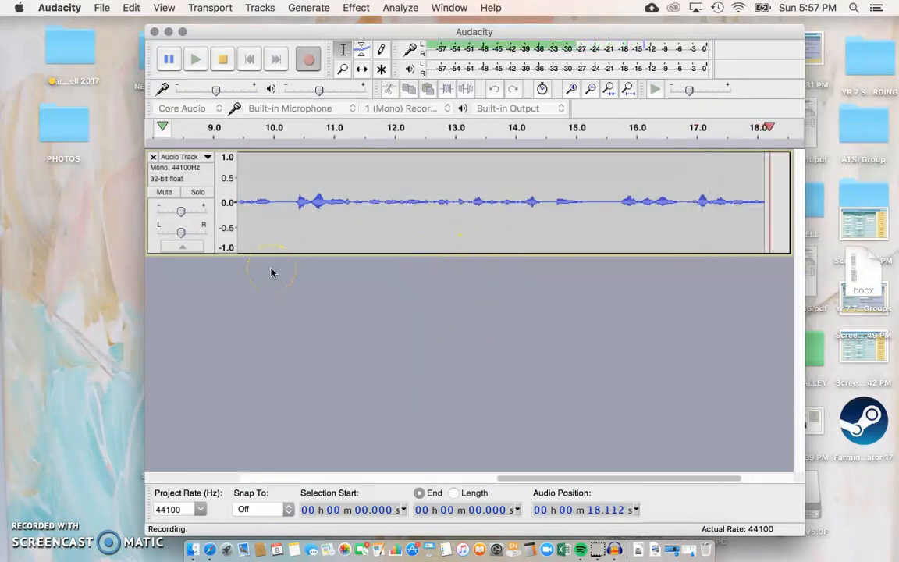
click(221, 61)
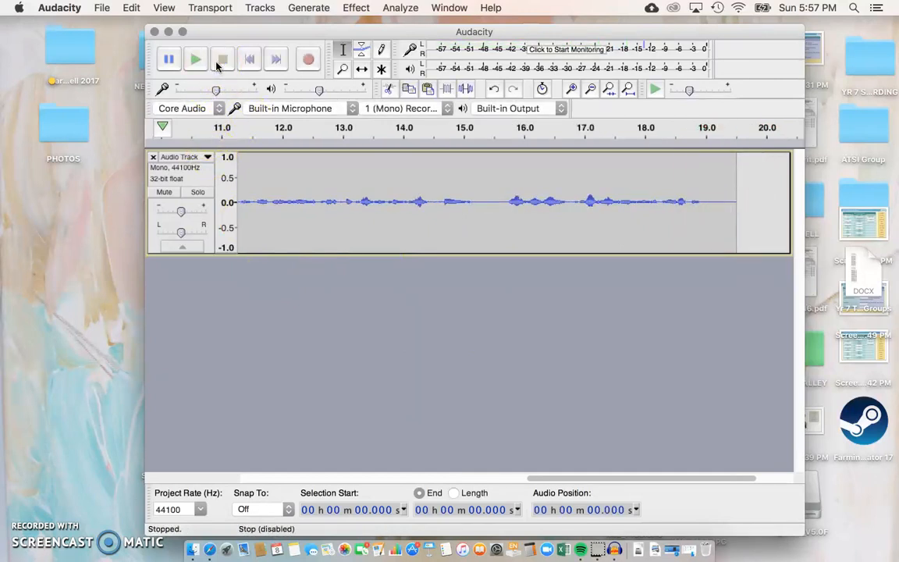
scroll(272, 203, left, 10)
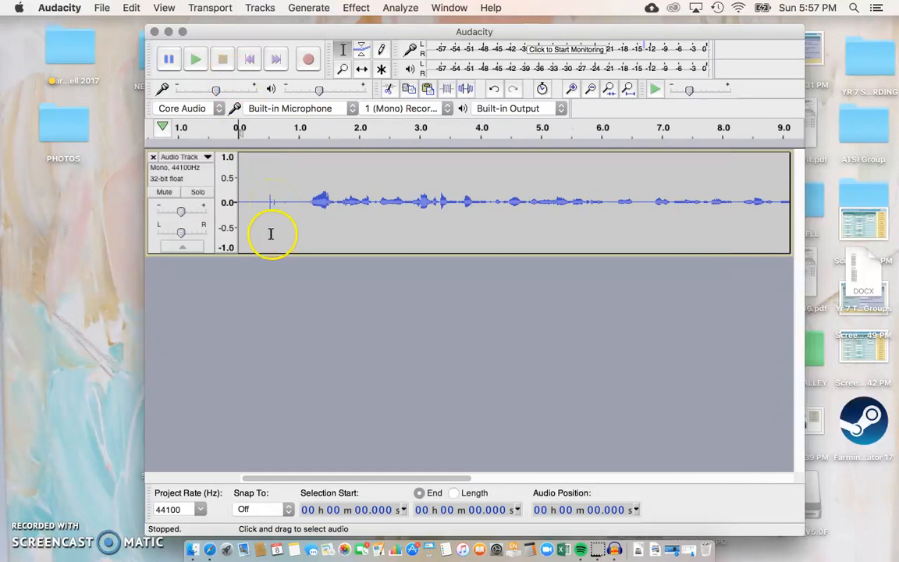
scroll(338, 289, down, 5)
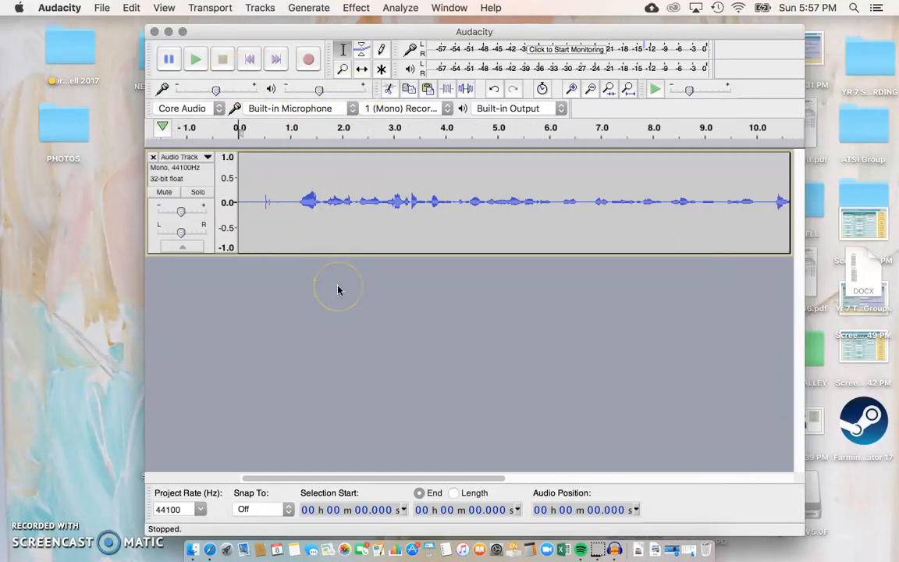
scroll(338, 290, up, 1)
scroll(338, 290, down, 1)
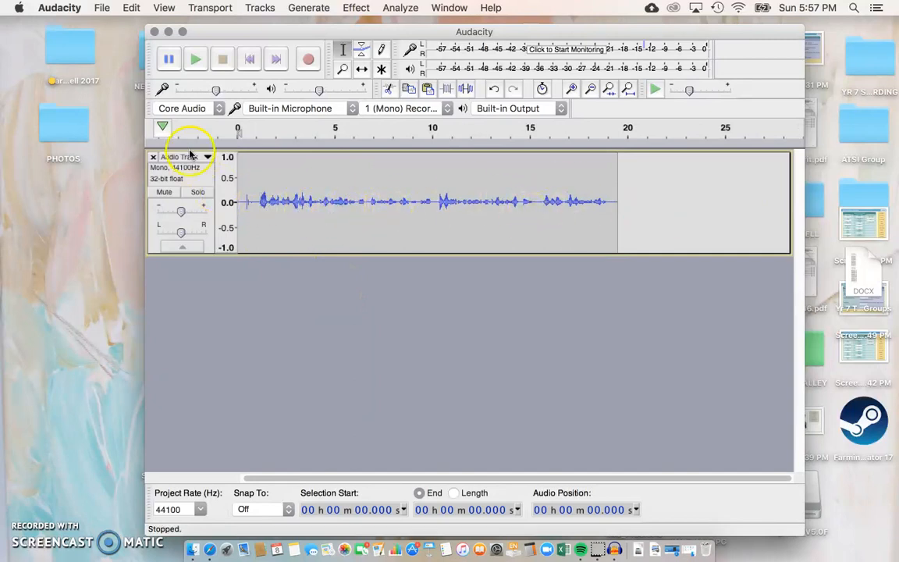
click(236, 126)
key(XF86AudioRaiseVolume)
key(XF86AudioRaiseVolume)
key(XF86AudioRaiseVolume)
key(XF86AudioRaiseVolume)
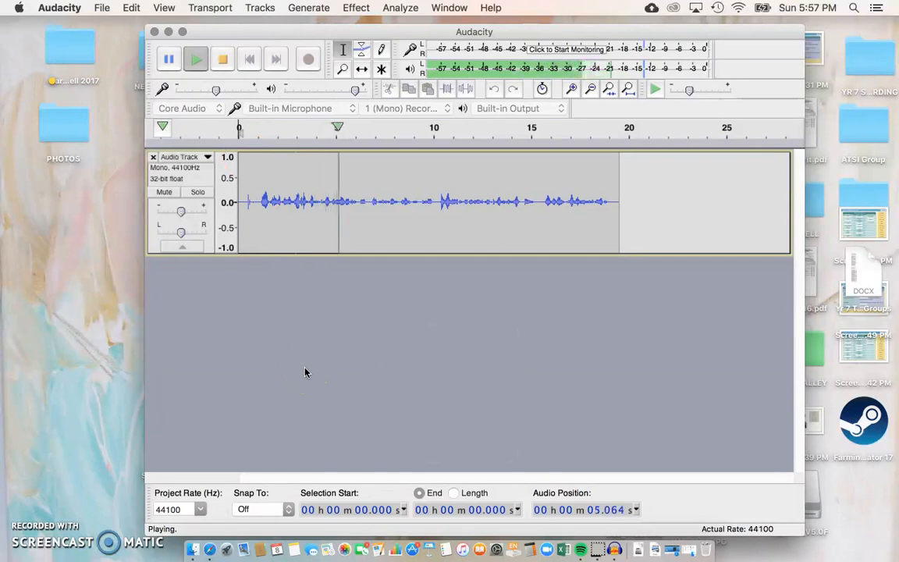
click(283, 337)
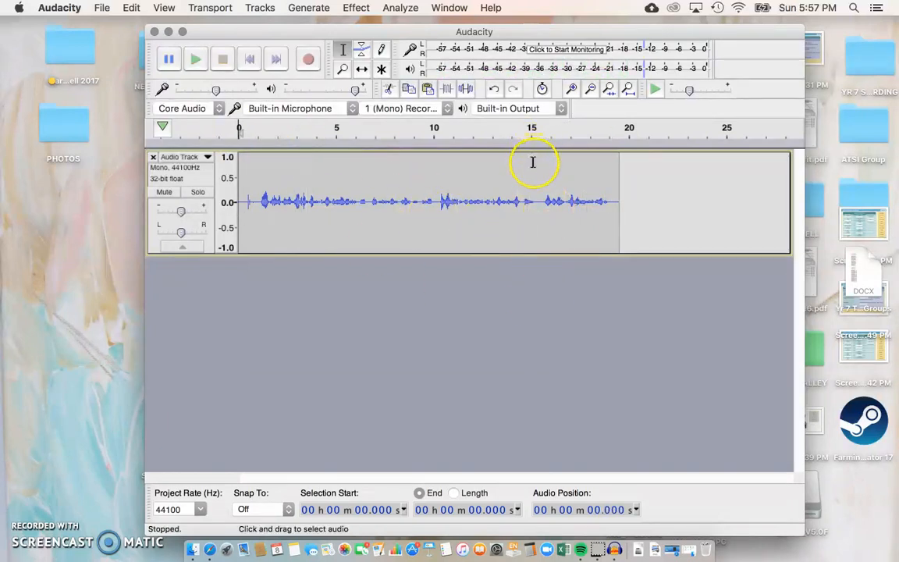
scroll(536, 203, up, 5)
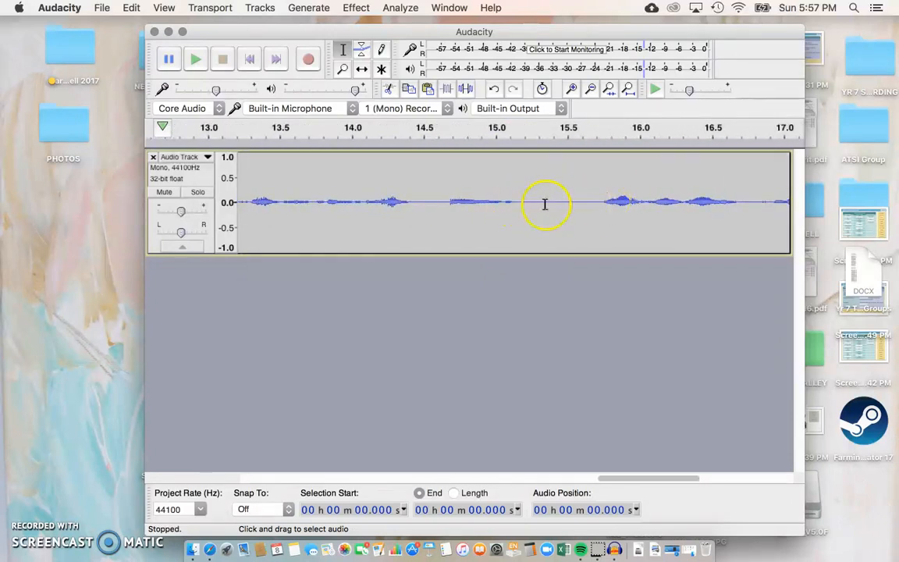
Step: Cut the silent gap from 15.18 to 15.71 s out of the voice track
drag(521, 201, 528, 200)
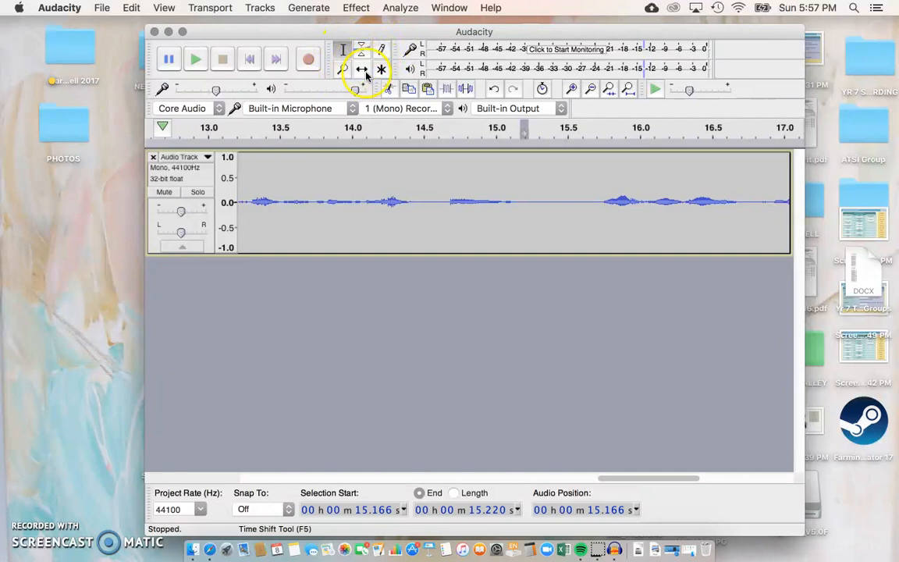
drag(521, 161, 597, 176)
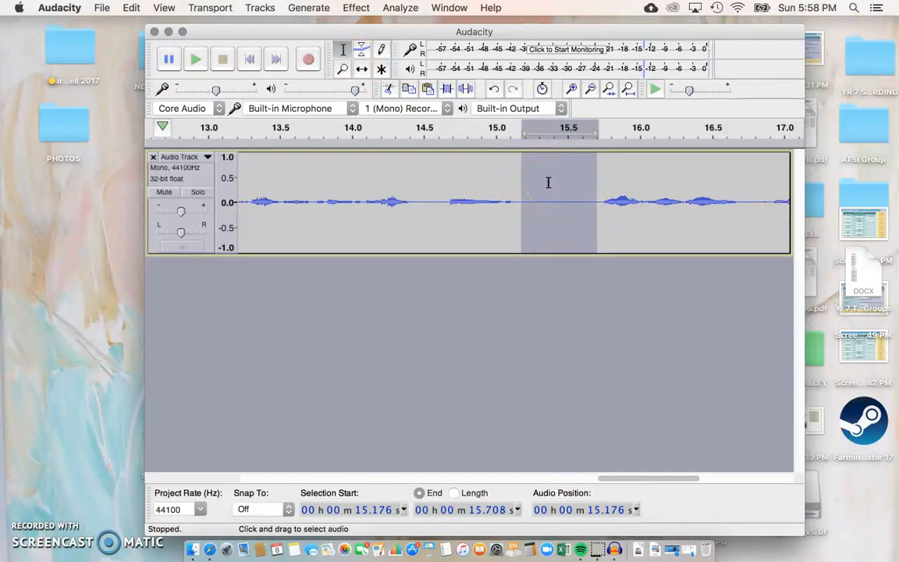
click(125, 10)
click(133, 57)
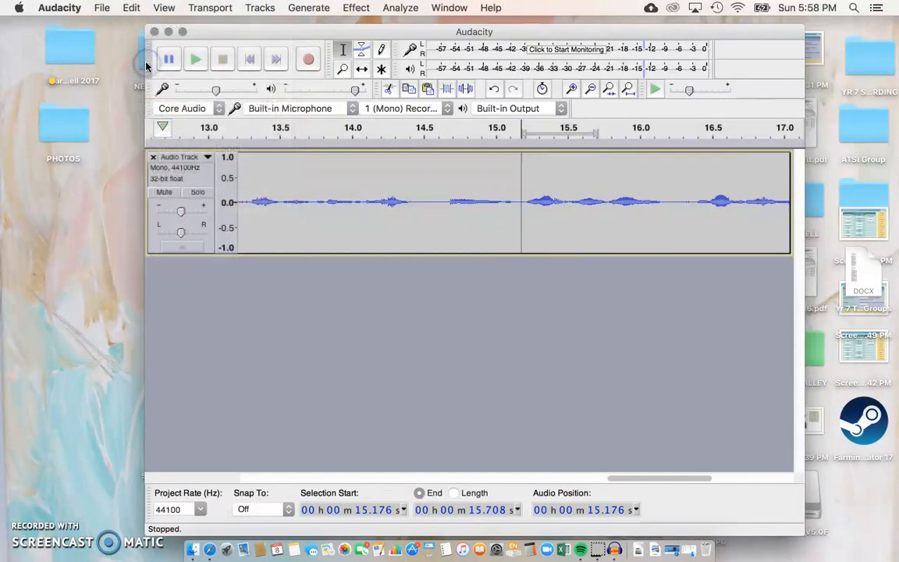
Step: Scrub through the voice track to check the cut and the later audio
click(412, 145)
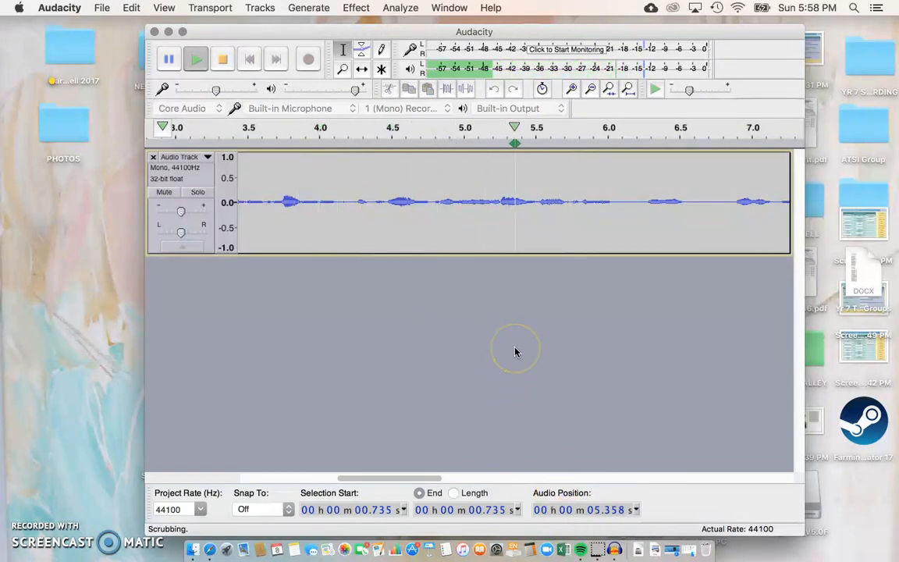
click(170, 59)
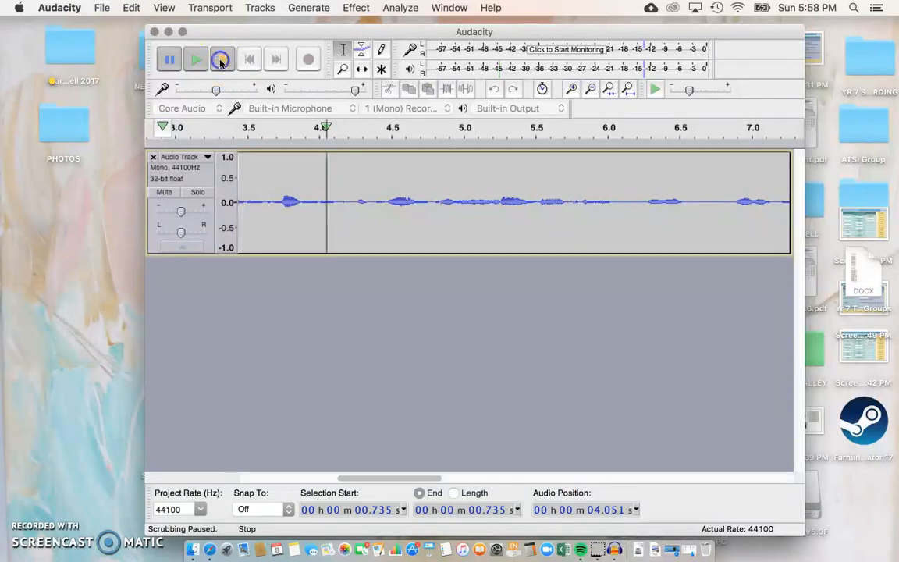
click(222, 62)
scroll(519, 197, down, 3)
scroll(522, 197, down, 3)
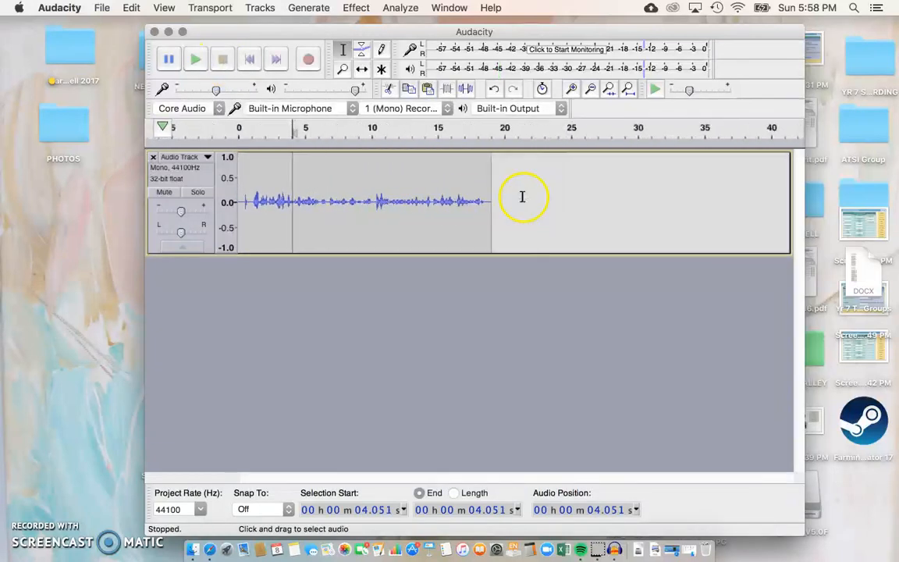
click(432, 142)
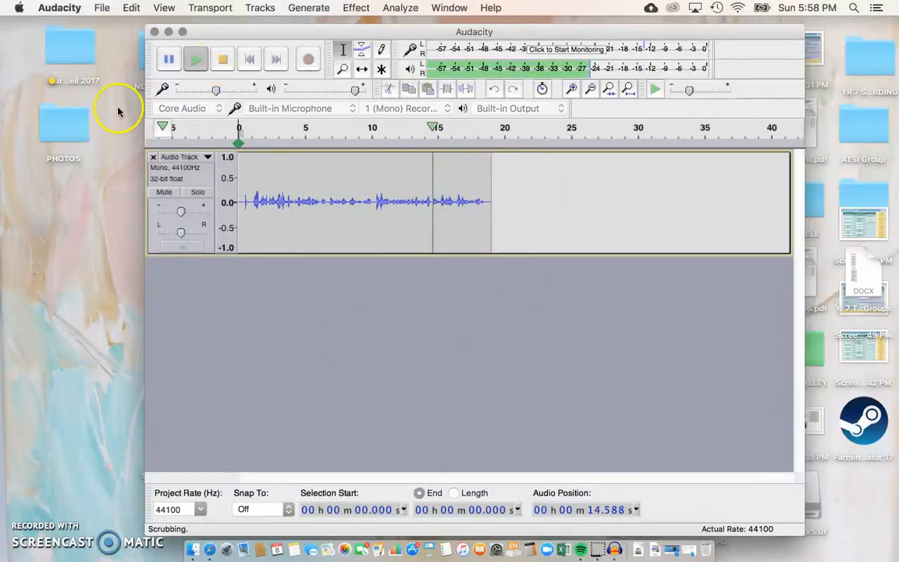
click(439, 146)
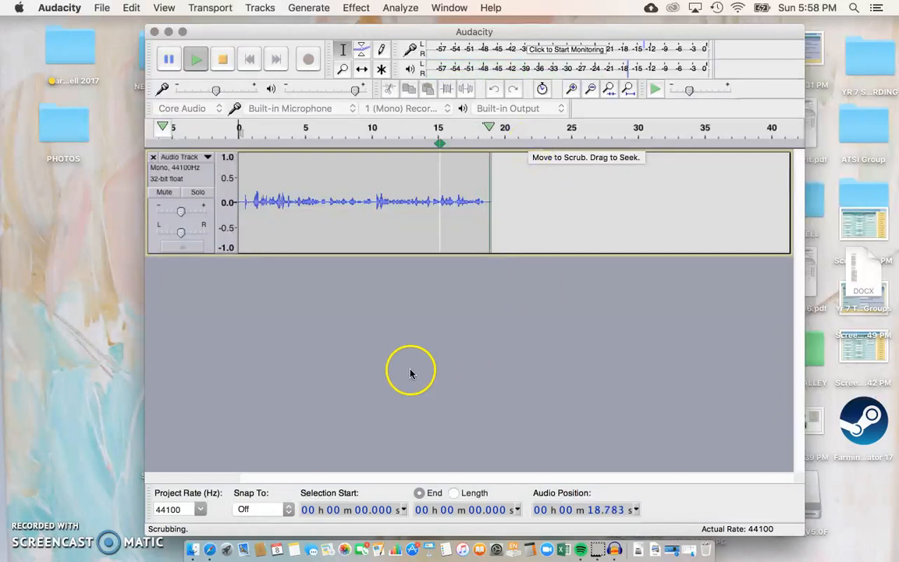
click(227, 61)
Step: Replay the ending from about 16 s and delete all audio after 18.27 s
click(473, 194)
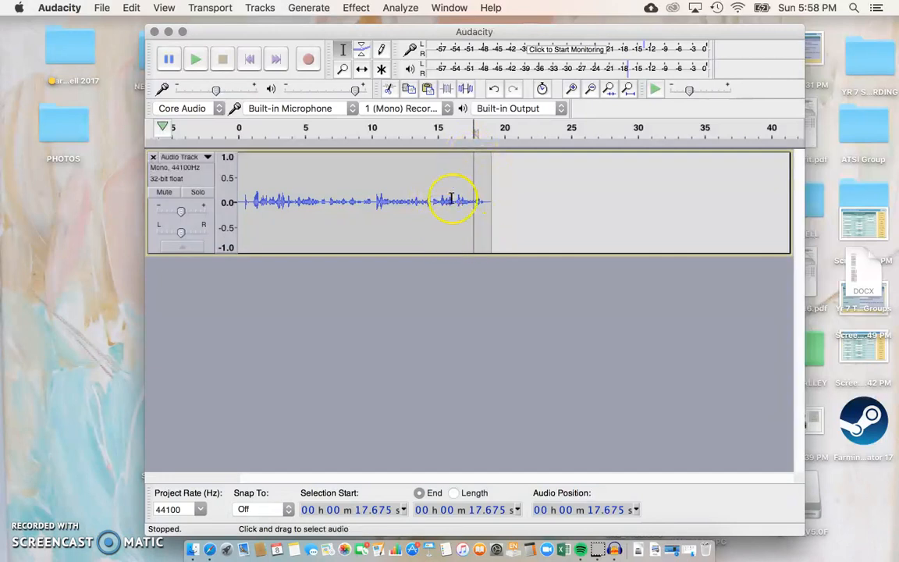
scroll(449, 199, up, 3)
click(502, 217)
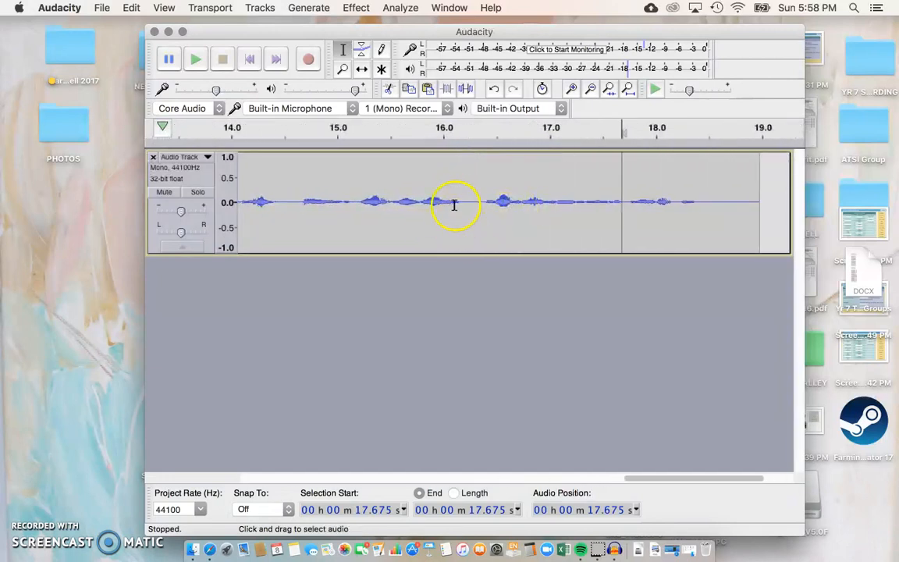
click(458, 137)
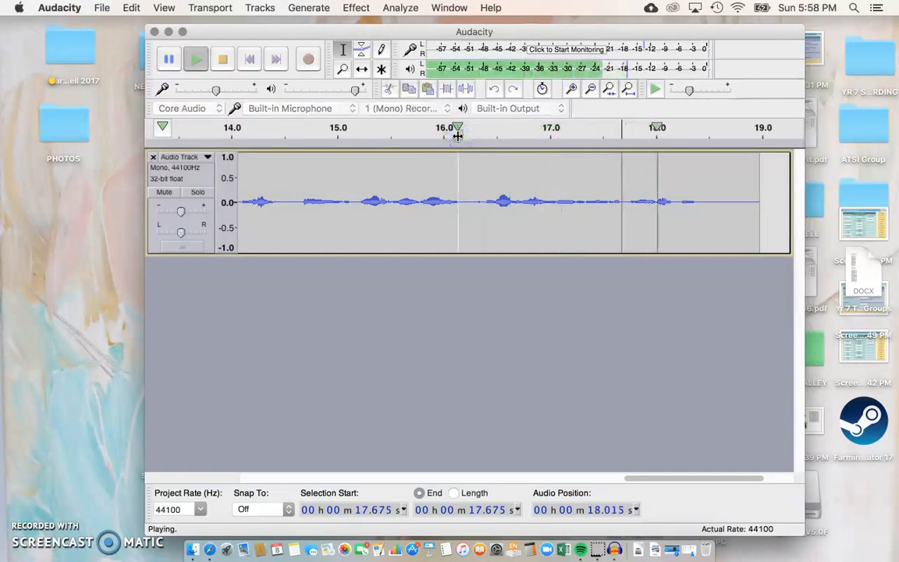
click(457, 137)
click(200, 67)
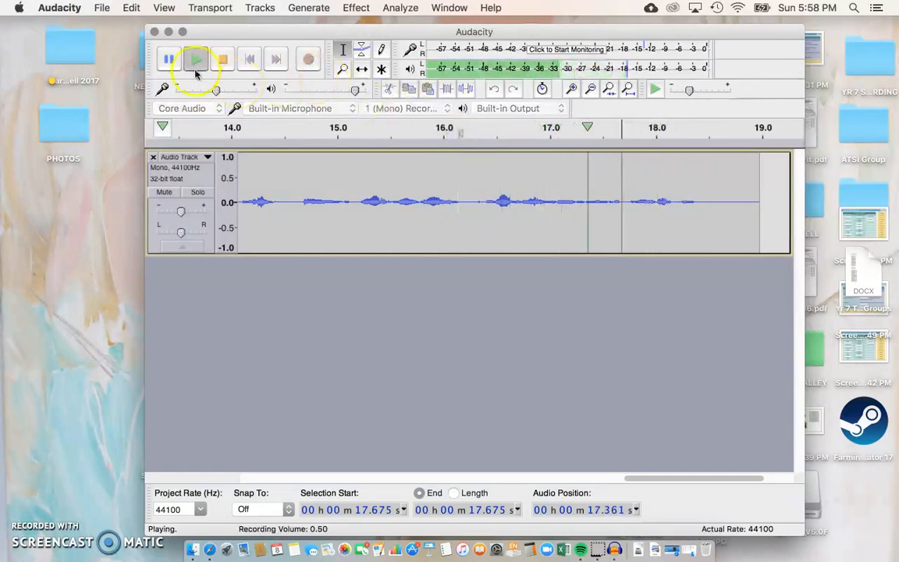
click(164, 61)
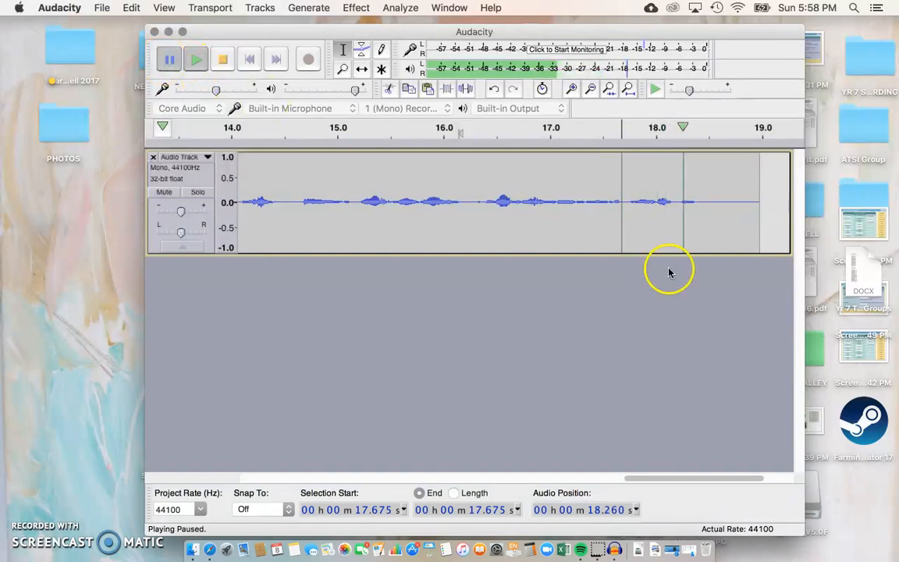
drag(683, 177, 752, 181)
key(Delete)
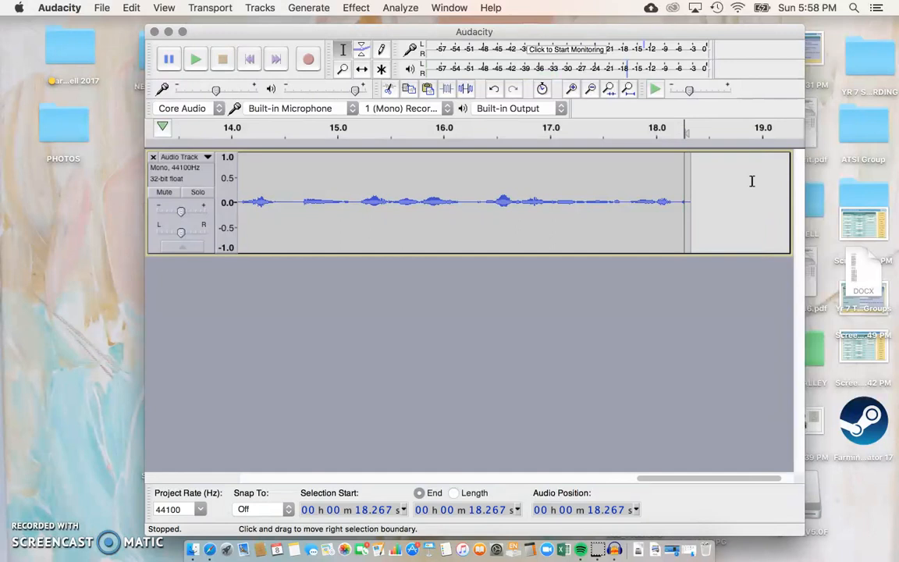
click(640, 157)
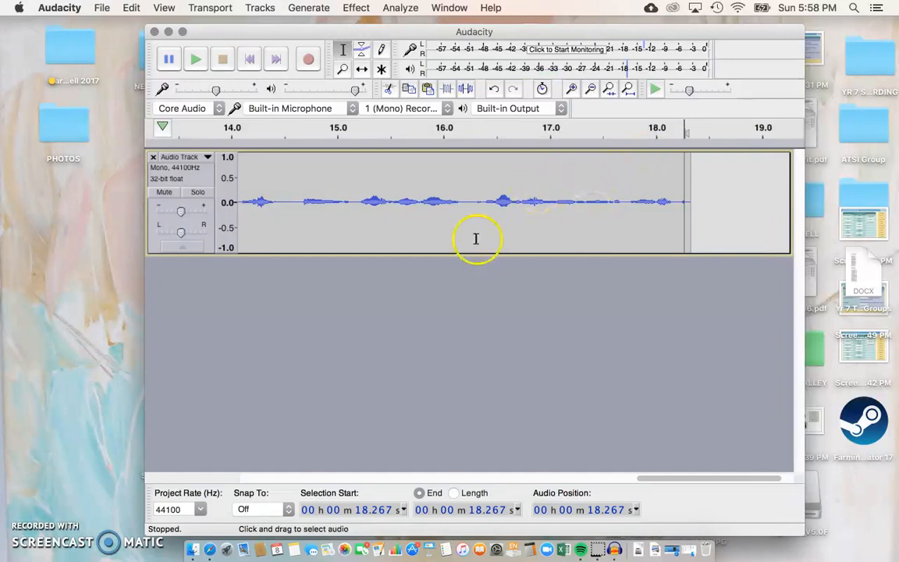
Step: Select the area from about 15.1 to 16.65 s to inspect it, then clear the selection
drag(343, 195, 366, 186)
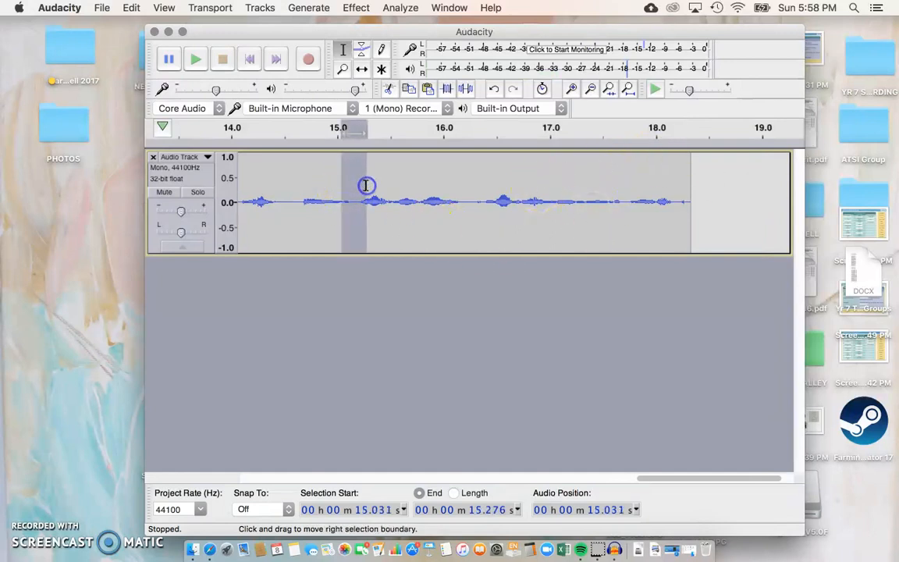
click(356, 198)
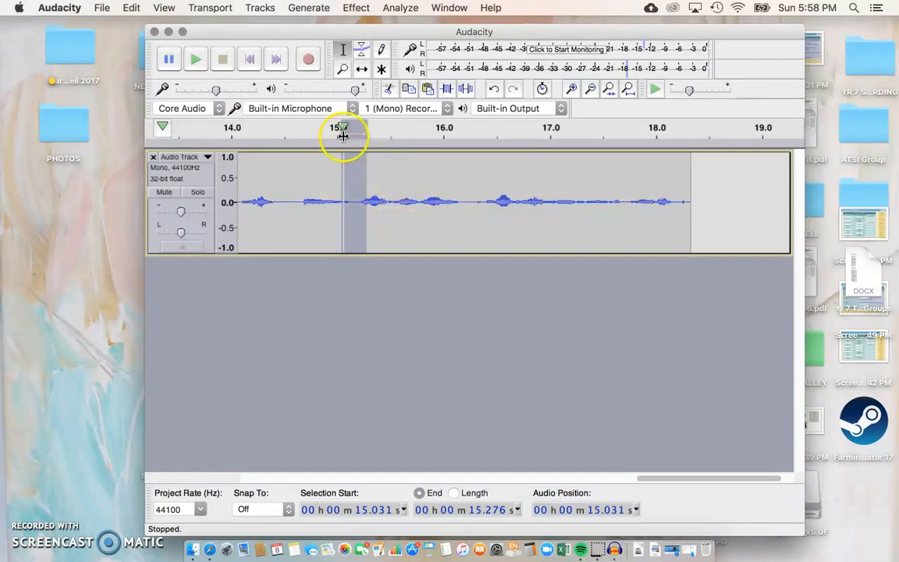
click(349, 185)
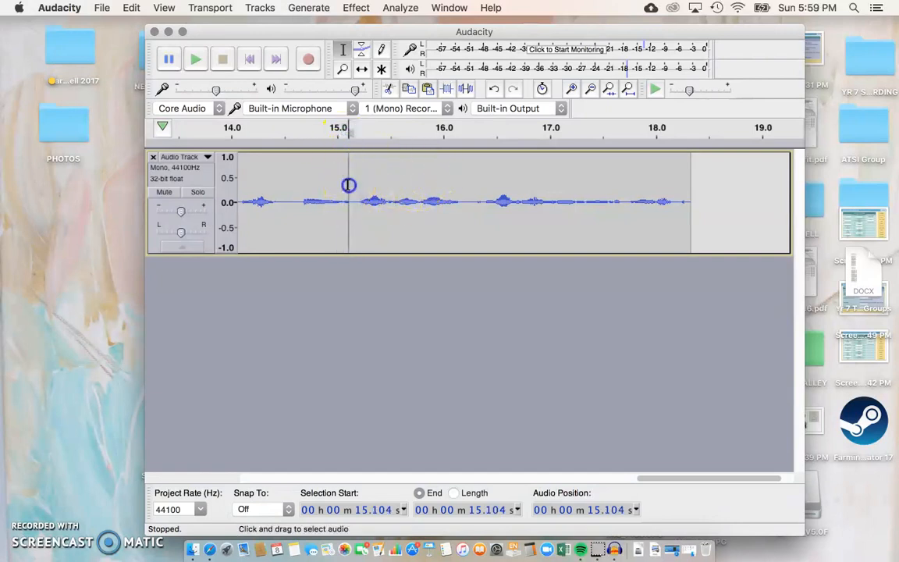
drag(347, 187, 507, 181)
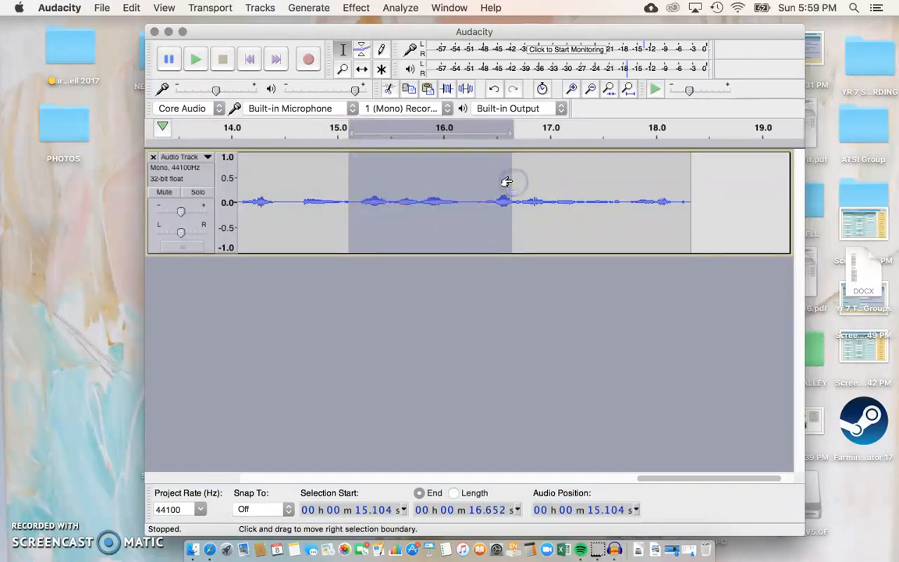
click(456, 268)
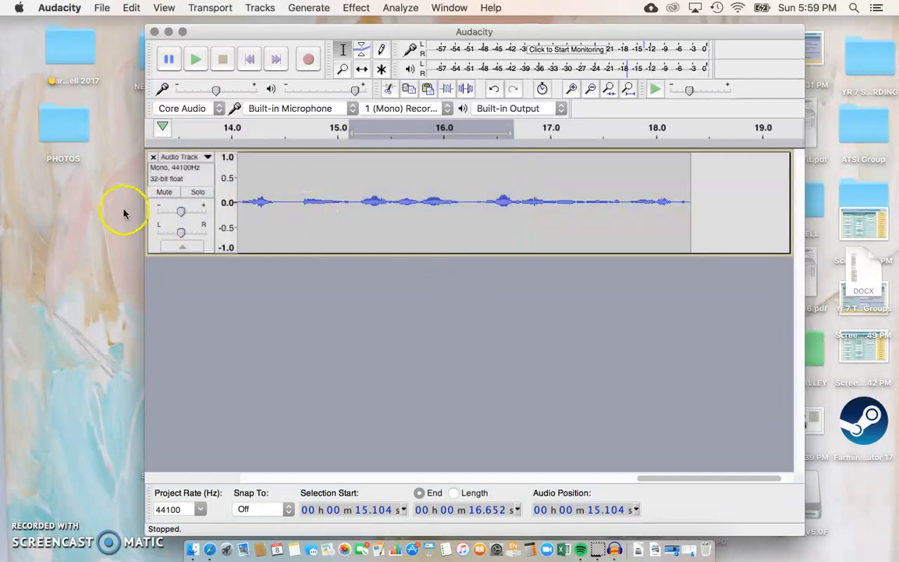
Step: Rename the voice track to Intro
click(178, 157)
click(182, 167)
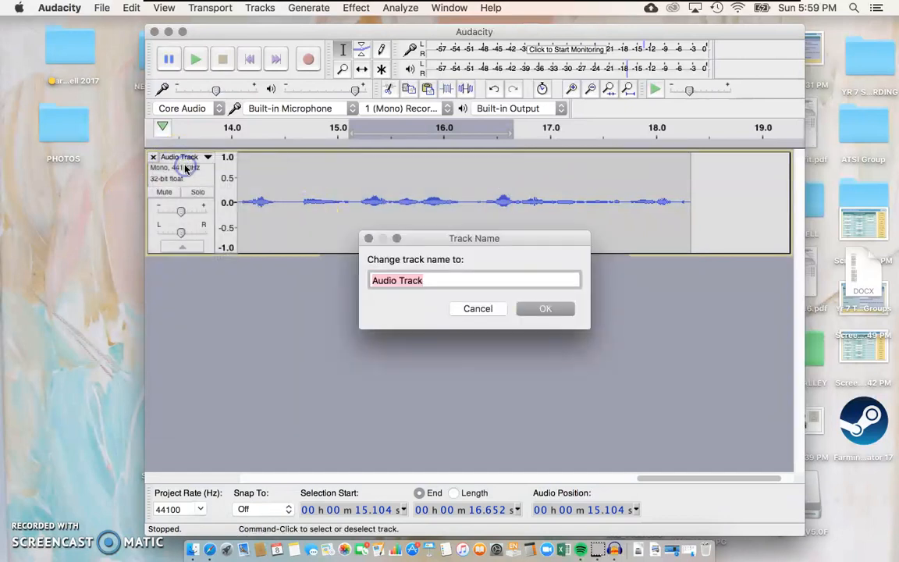
text(Intro)
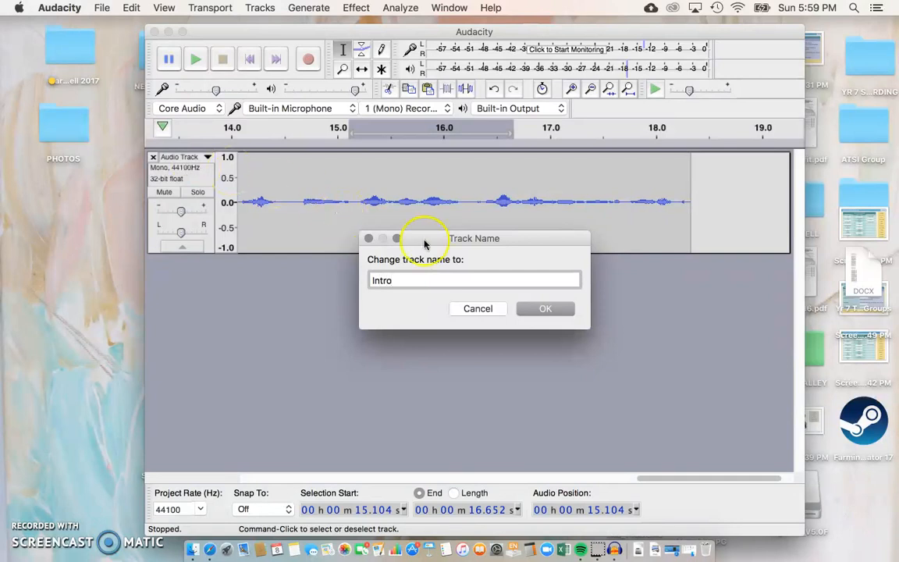
click(545, 309)
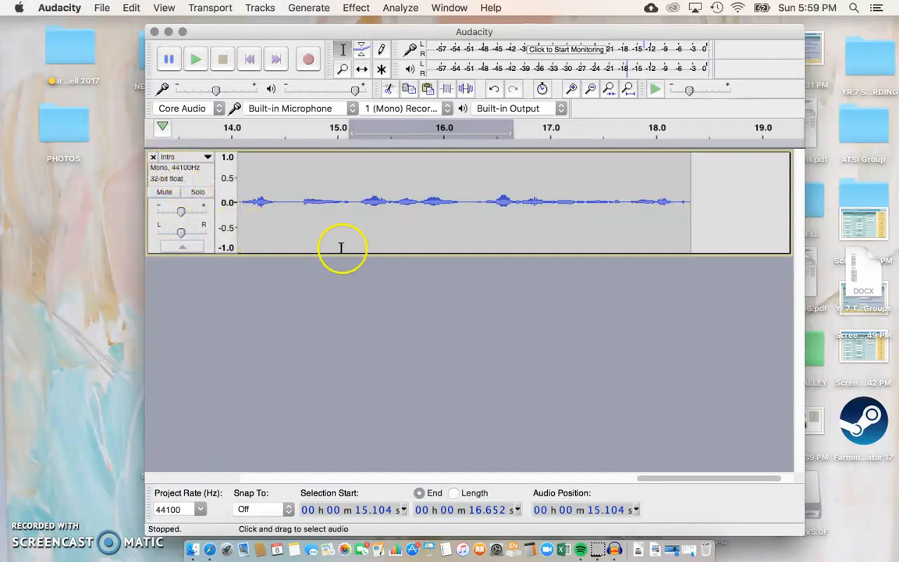
Step: Export the audio as a 32-bit float WAV named Outro in Segments, leaving metadata blank
scroll(341, 246, down, 1)
scroll(334, 197, down, 1)
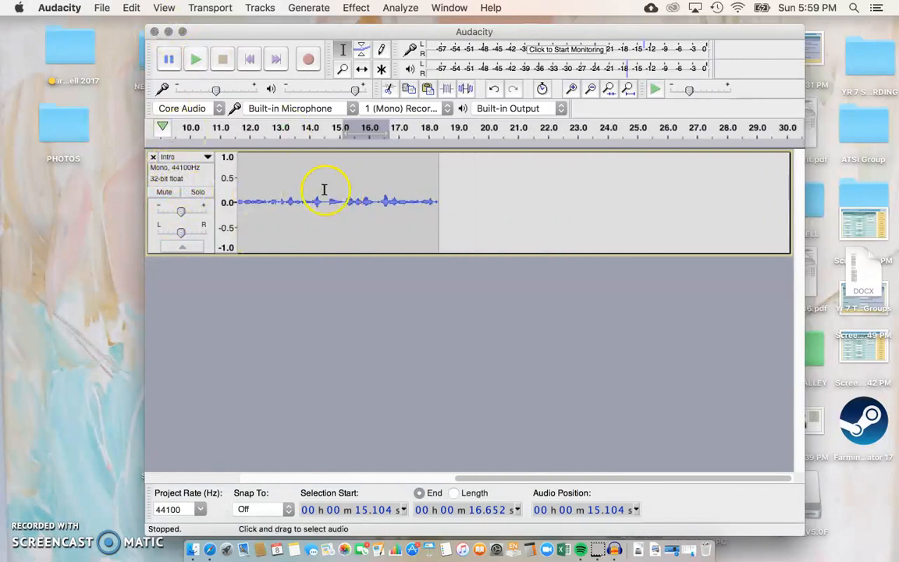
click(103, 8)
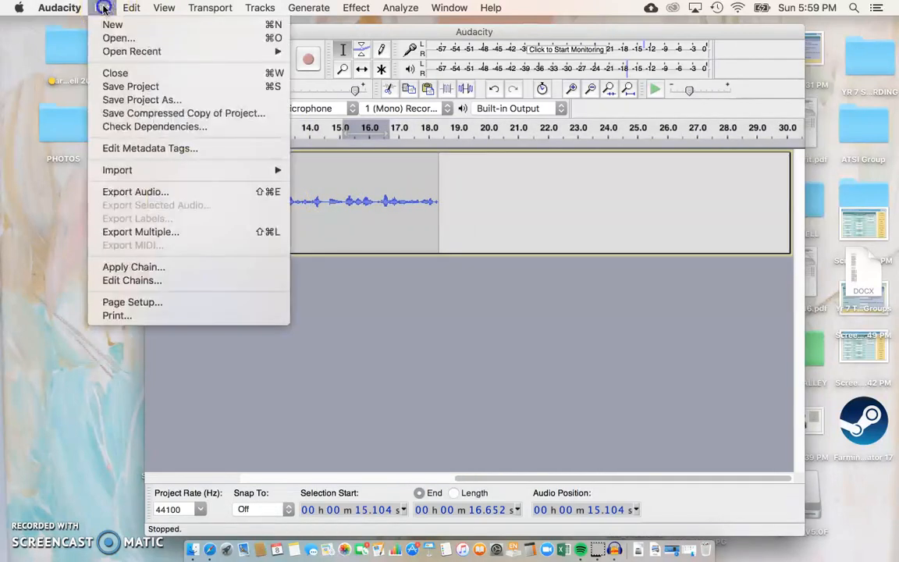
click(154, 195)
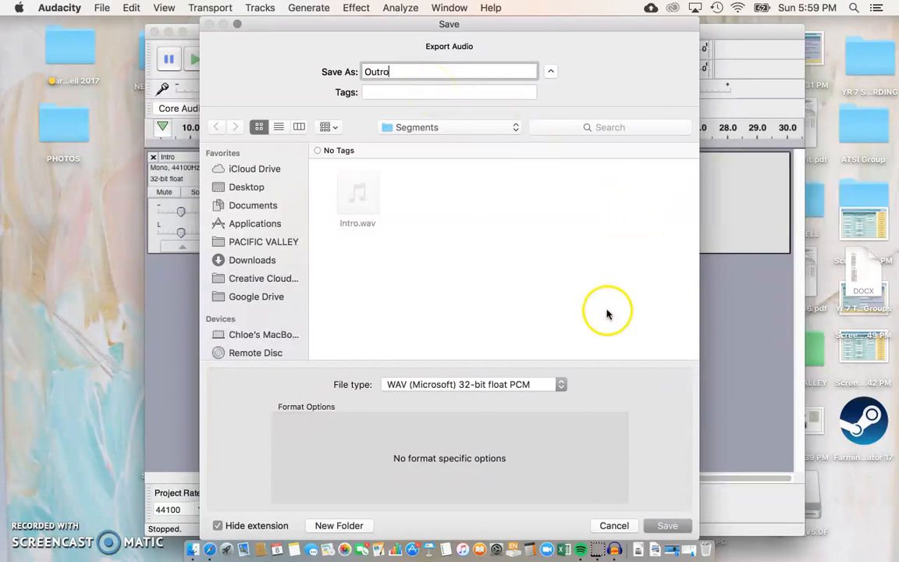
click(547, 390)
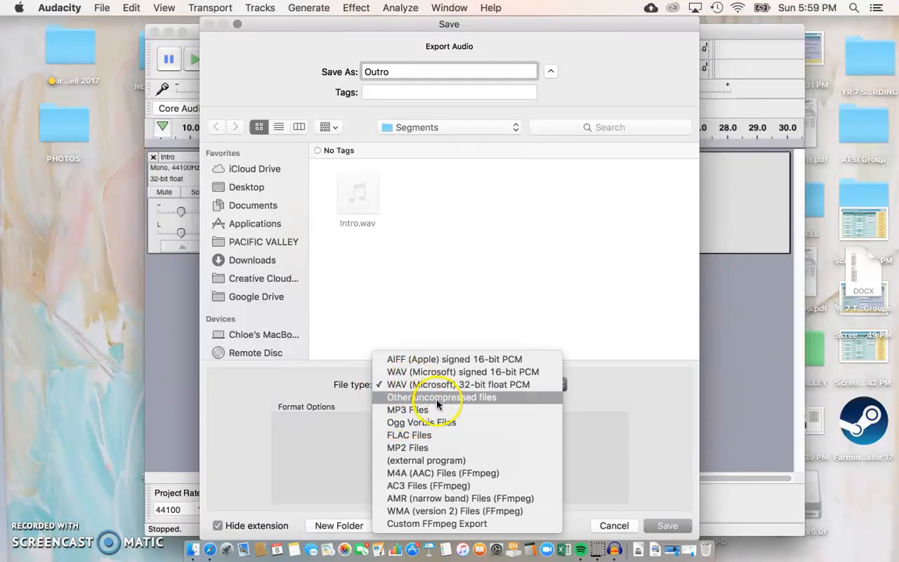
click(662, 445)
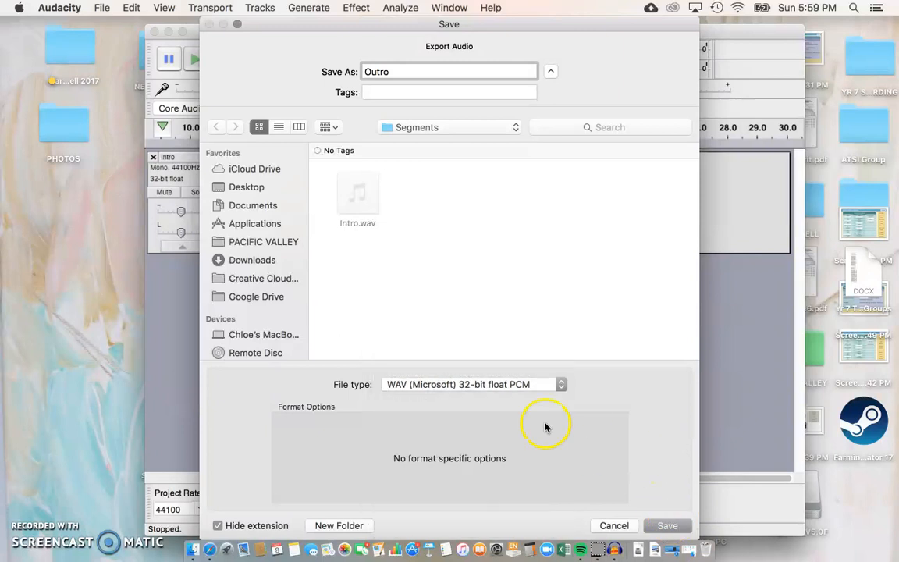
click(668, 525)
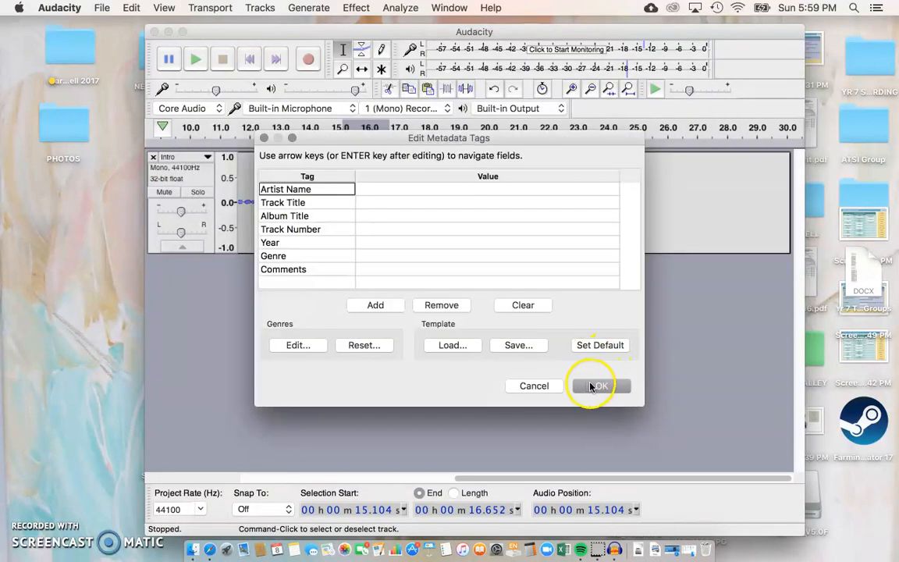
click(591, 386)
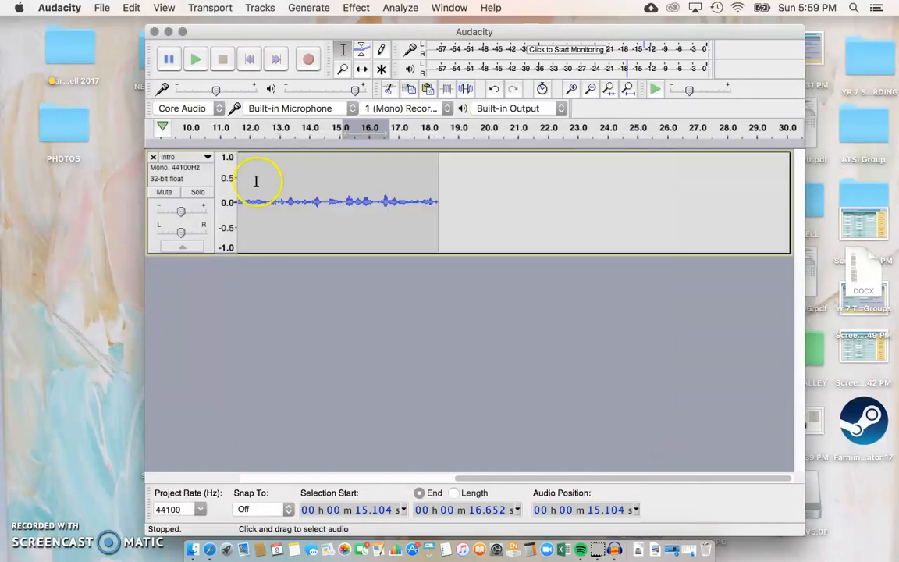
Step: Confirm Outro.wav sits beside Intro.wav in Segments, then minimize Finder and return to Audacity
click(168, 32)
double_click(418, 332)
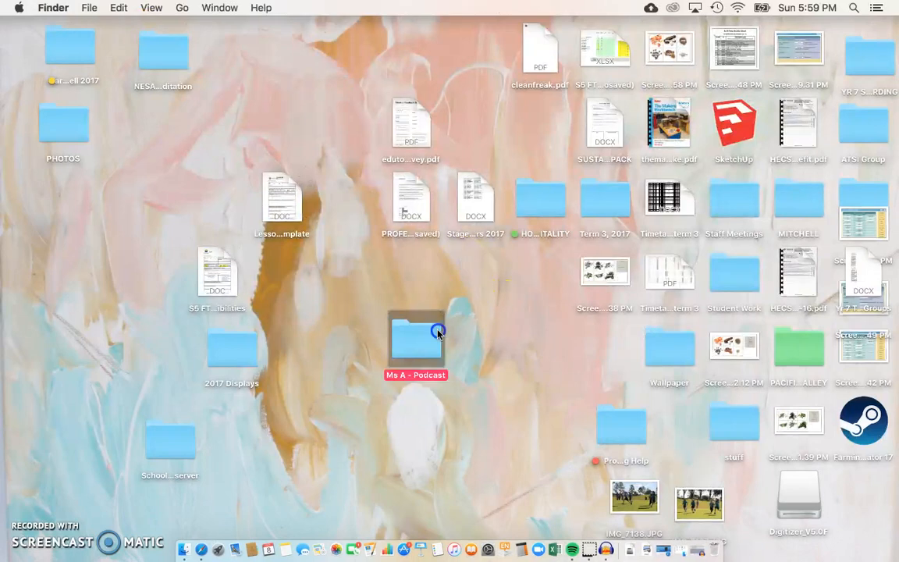
double_click(591, 205)
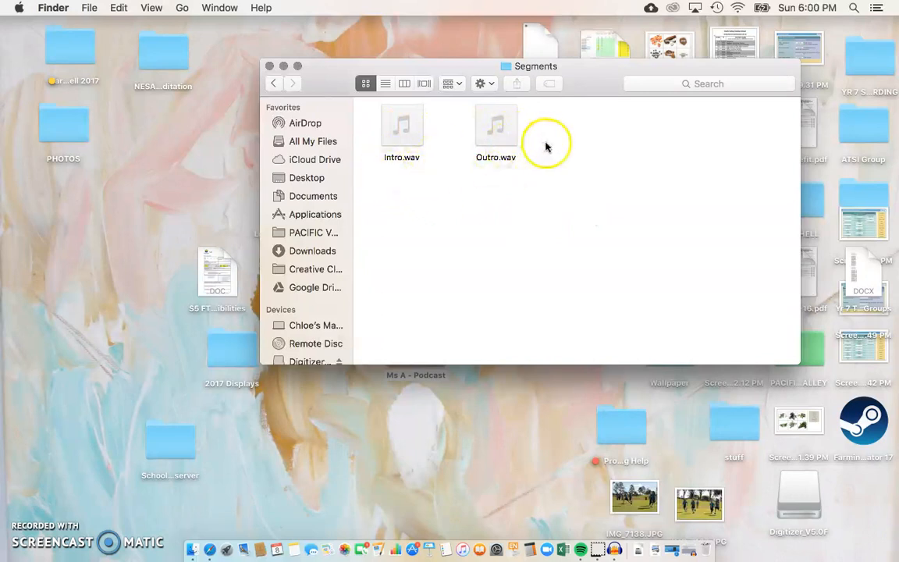
click(274, 82)
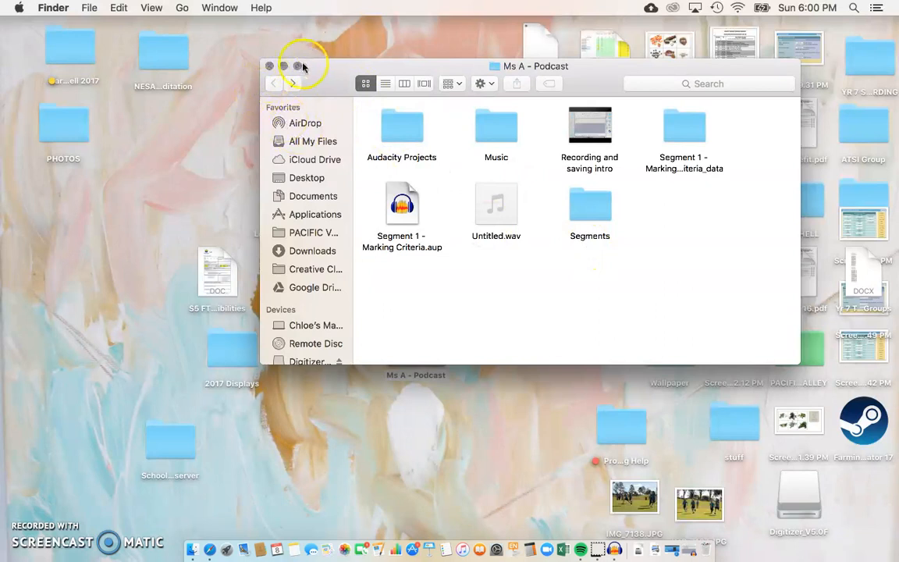
click(283, 68)
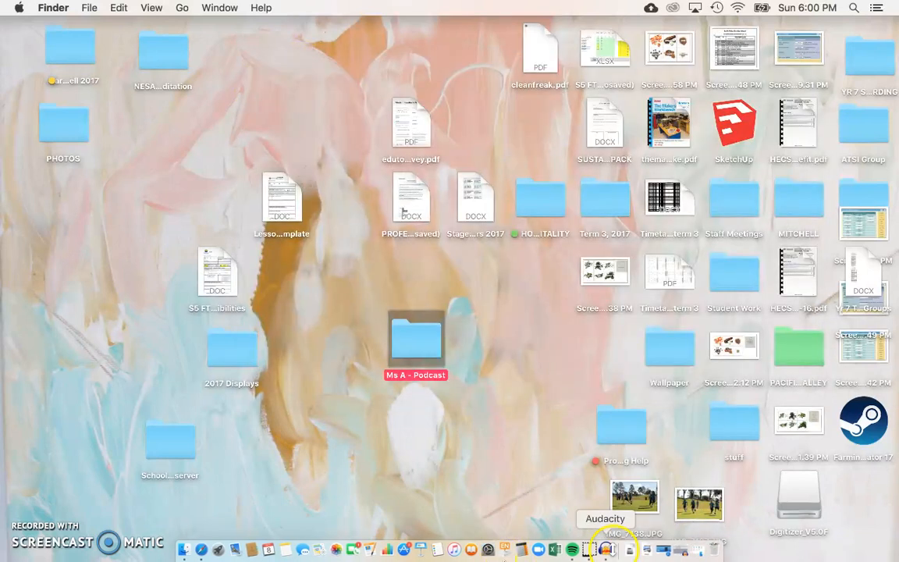
click(613, 551)
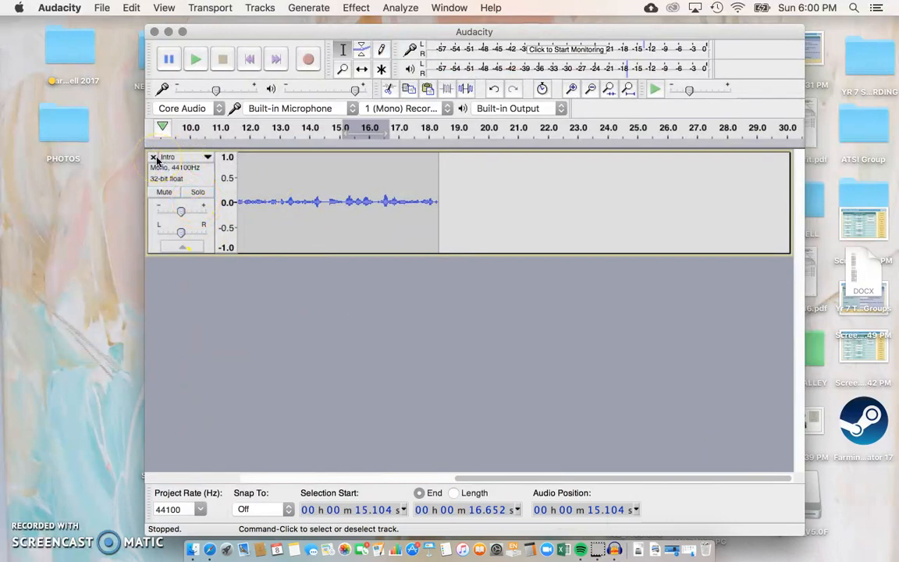
Step: Remove the Intro track and close the projects without saving, leaving one empty project window
click(153, 157)
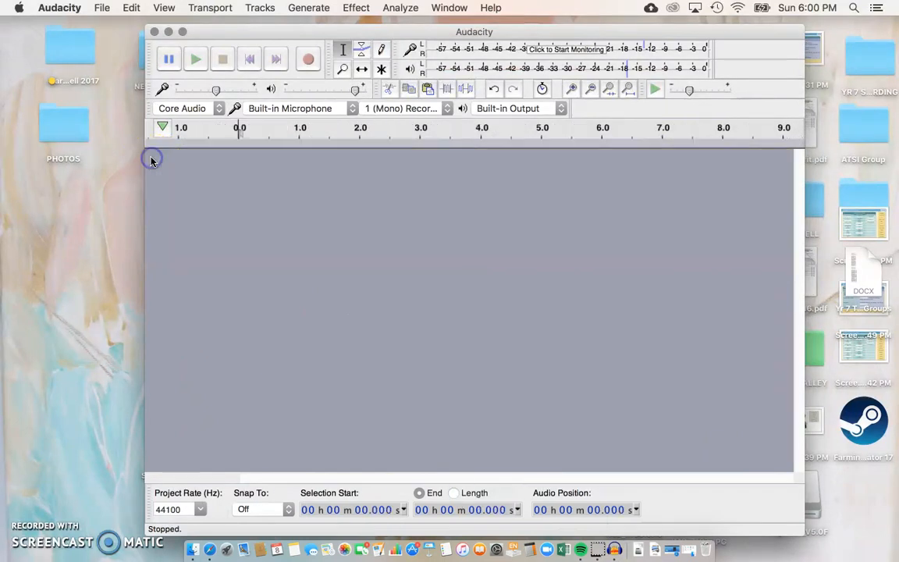
click(101, 7)
click(120, 24)
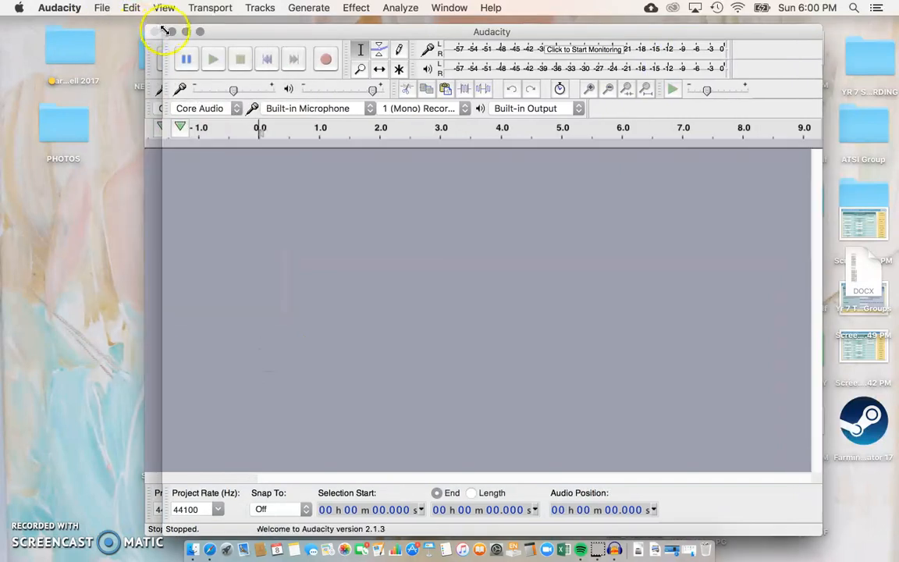
click(171, 31)
click(154, 31)
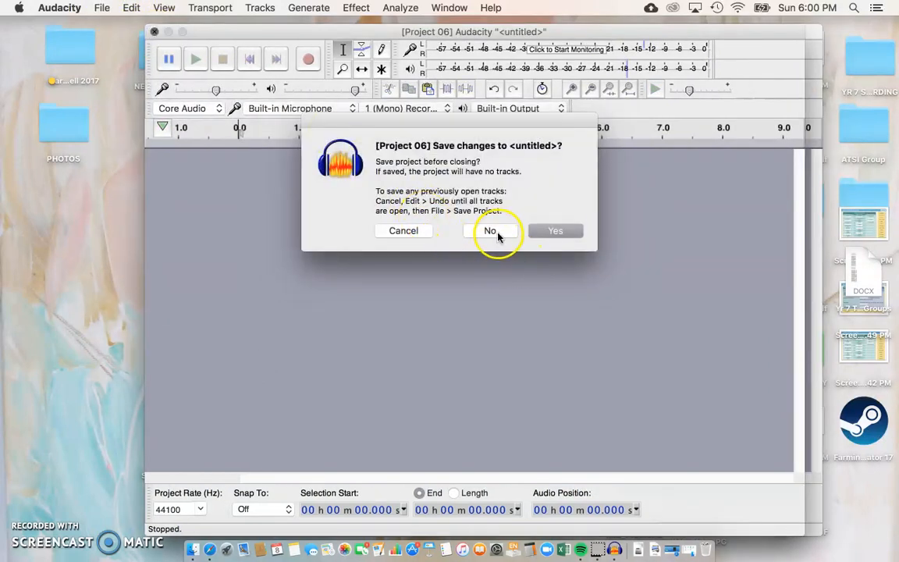
click(493, 231)
drag(407, 29, 350, 29)
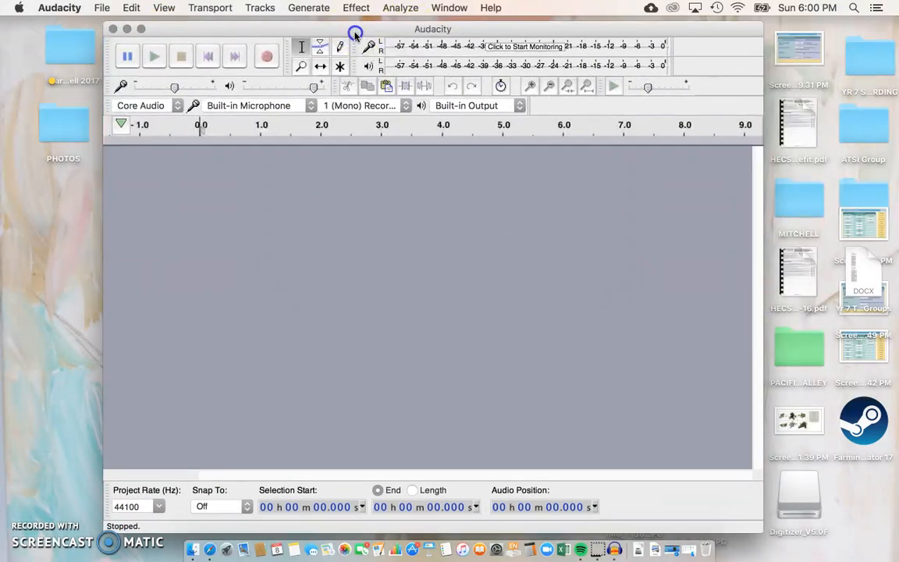
Step: Import Gillicuddy_-_05_-_Springish.mp3 from the Ms A - Podcast Music folder
click(100, 9)
mouse_move(152, 172)
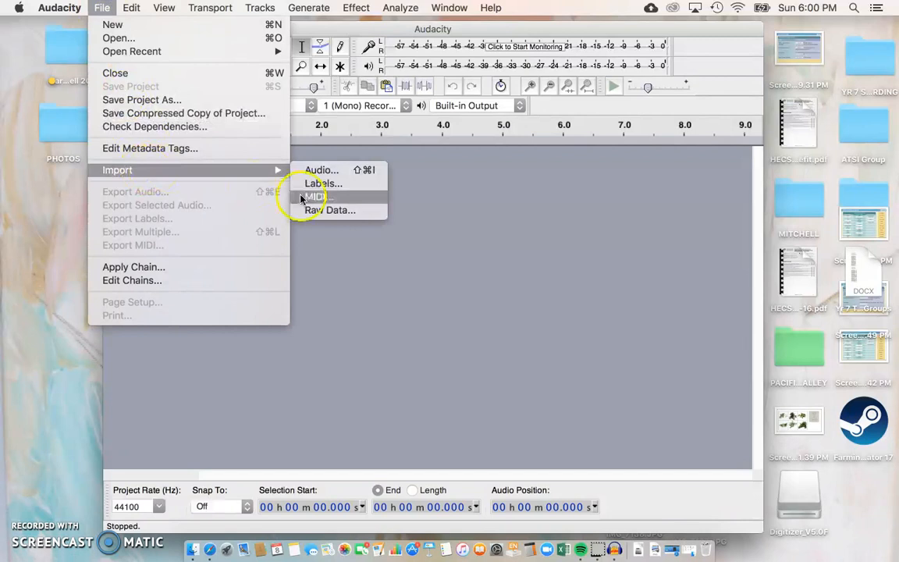
click(313, 171)
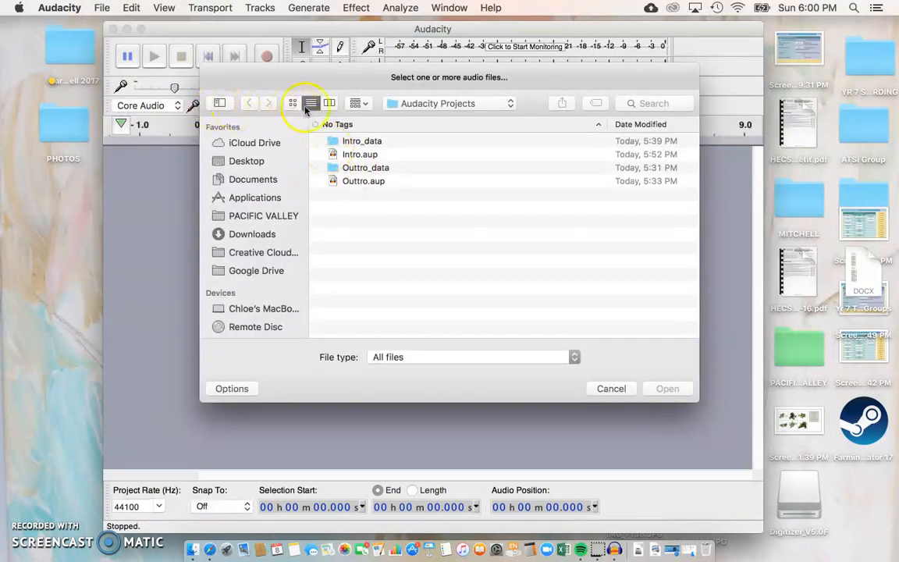
click(433, 104)
click(432, 119)
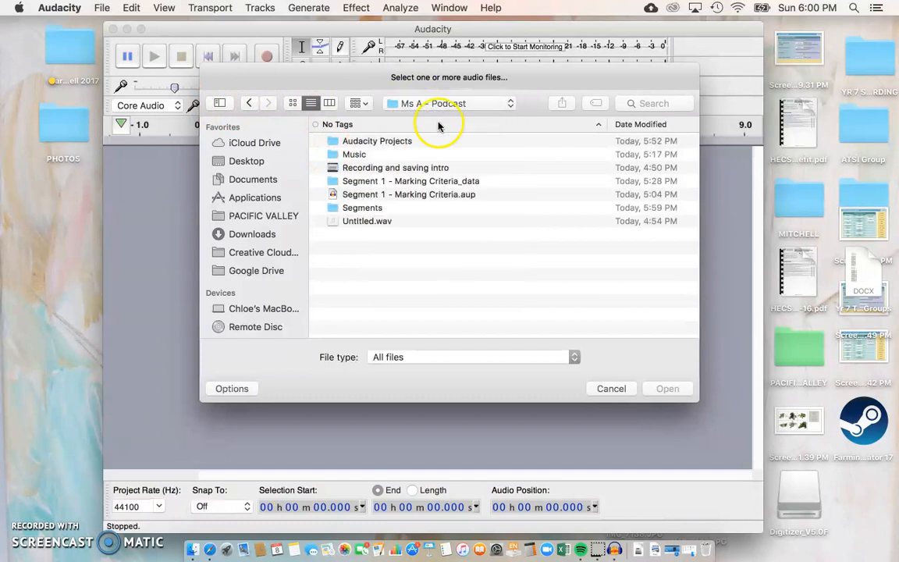
click(339, 154)
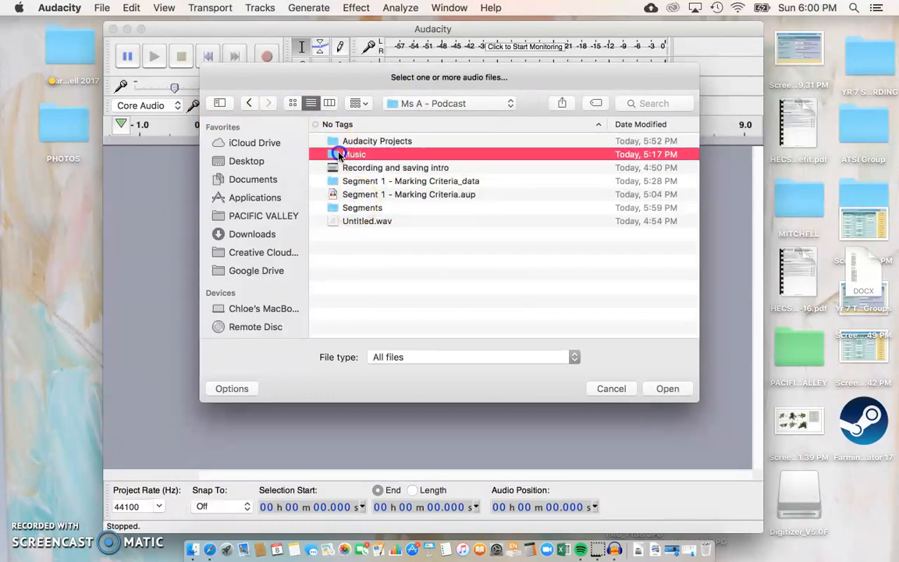
double_click(339, 155)
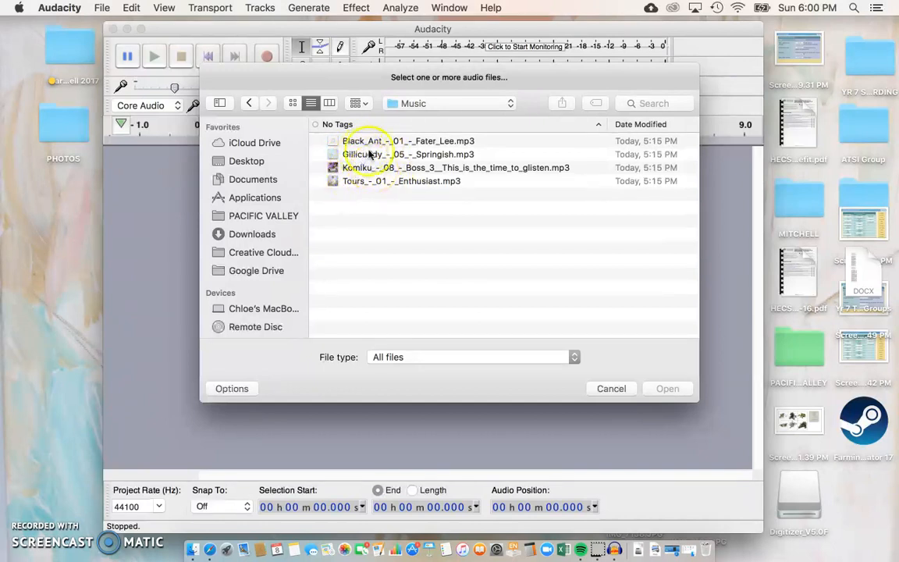
click(373, 154)
click(670, 390)
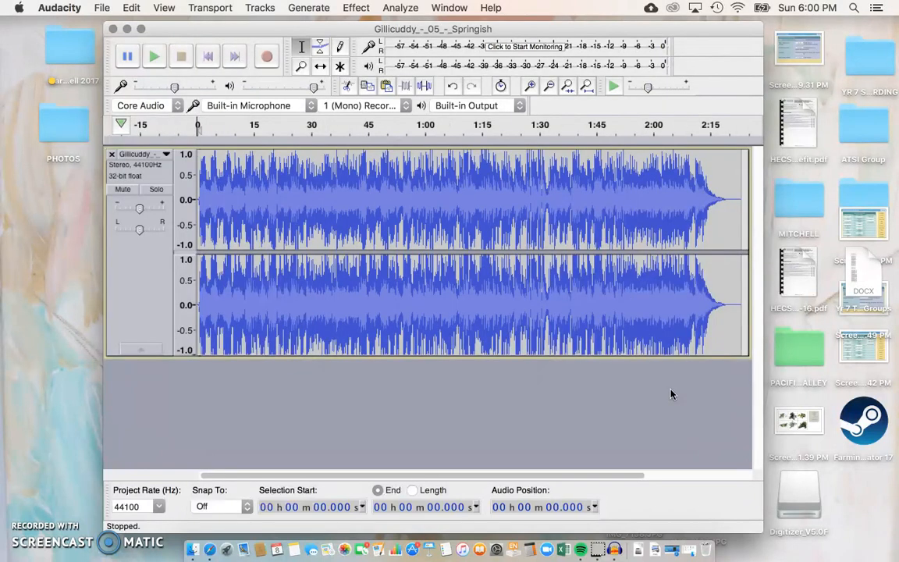
Step: Rename the Springish track to Intro music, shrink its height, and select the Envelope tool
click(132, 155)
click(137, 163)
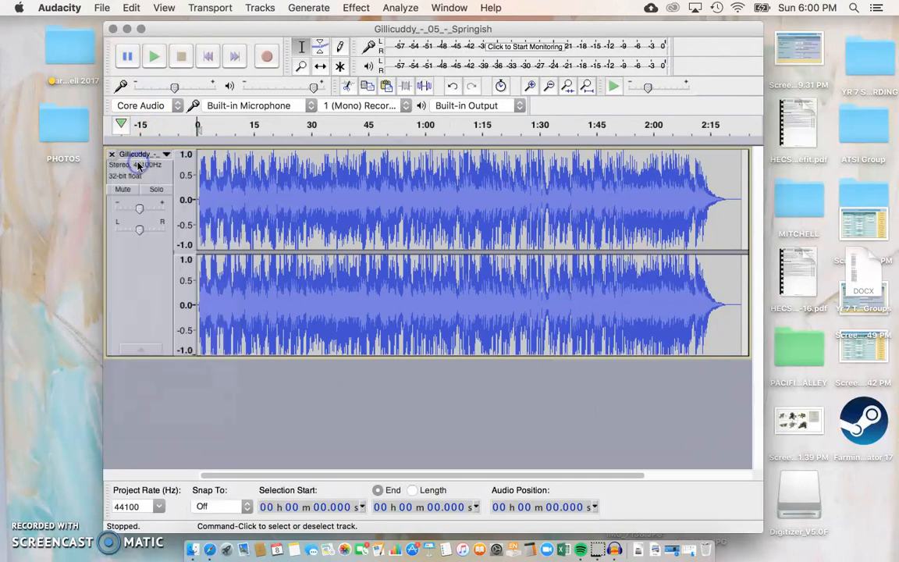
text(M)
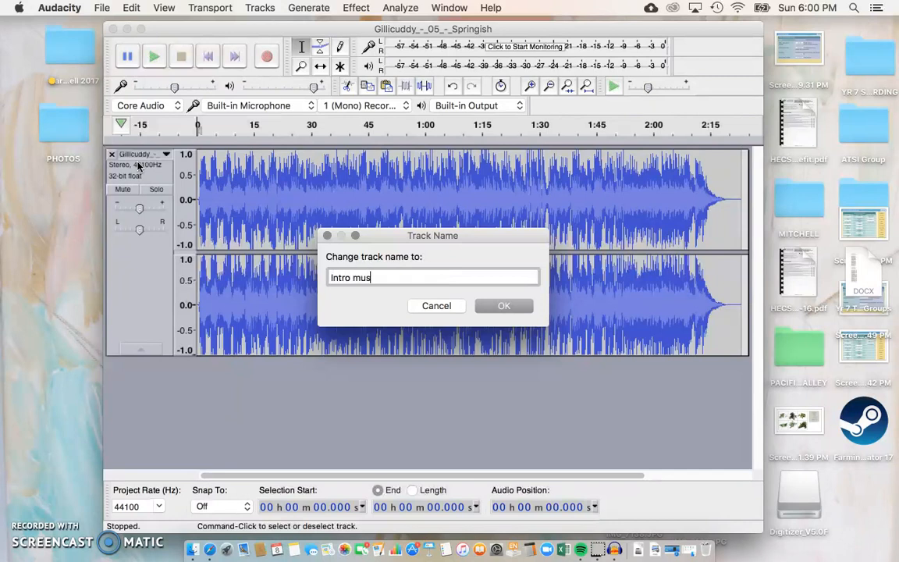
click(486, 305)
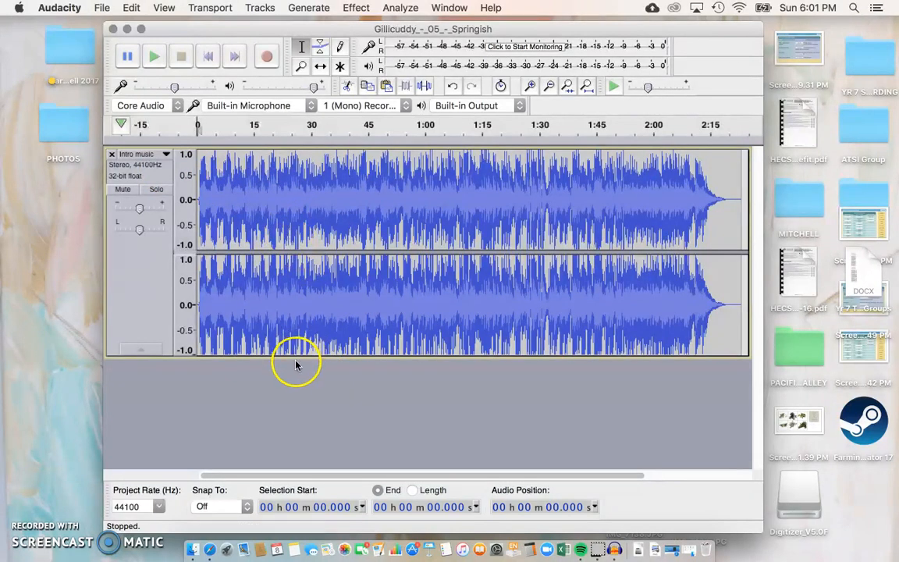
drag(295, 356, 311, 296)
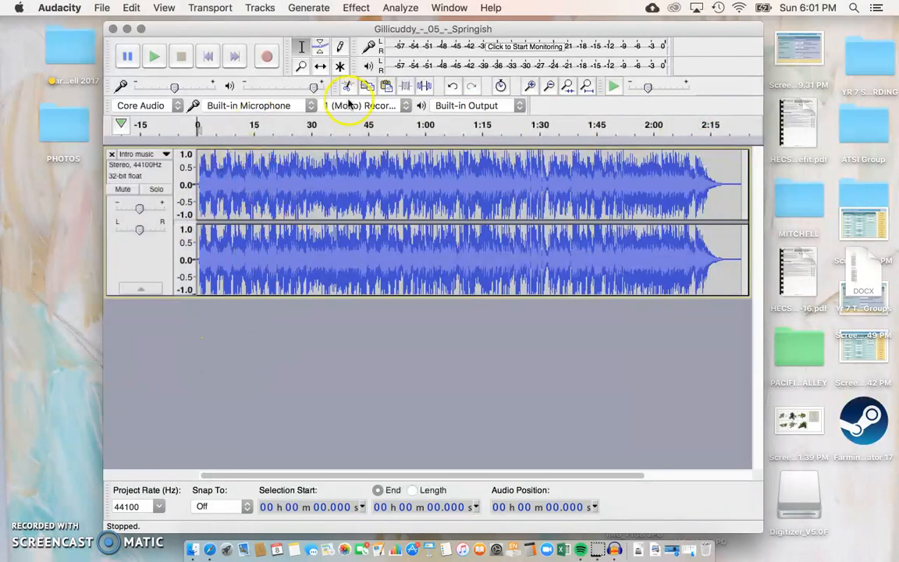
click(323, 50)
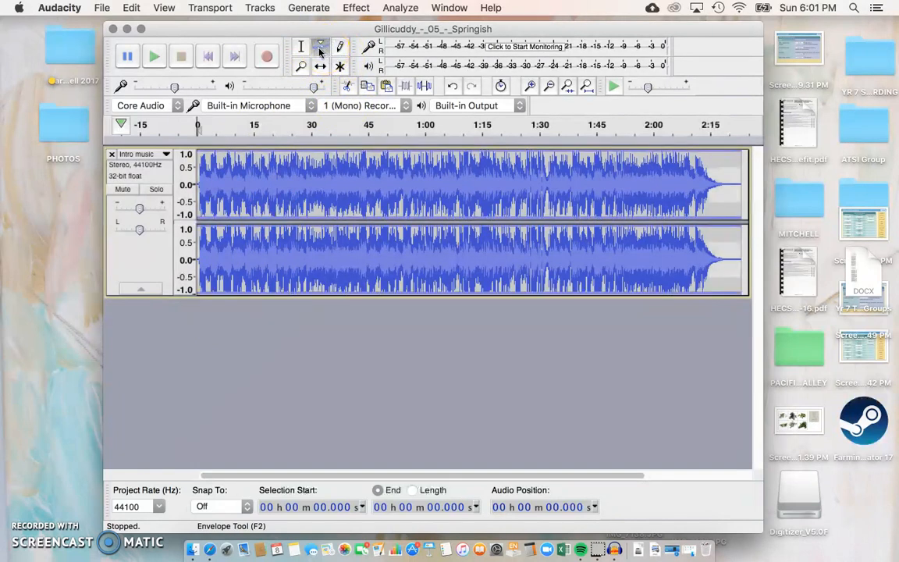
Step: Add envelope points after the opening and pull the Intro music down to a quiet level, checking by playback
click(214, 151)
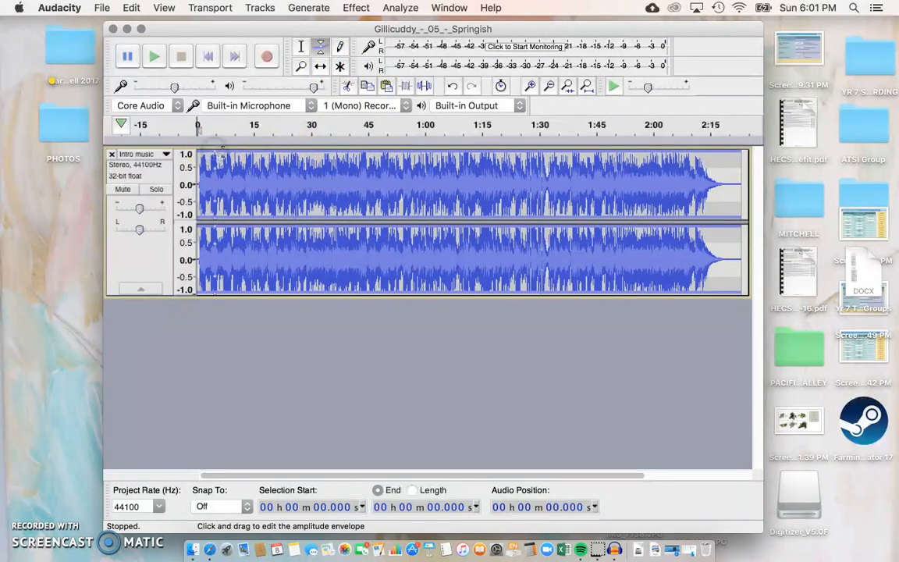
click(223, 150)
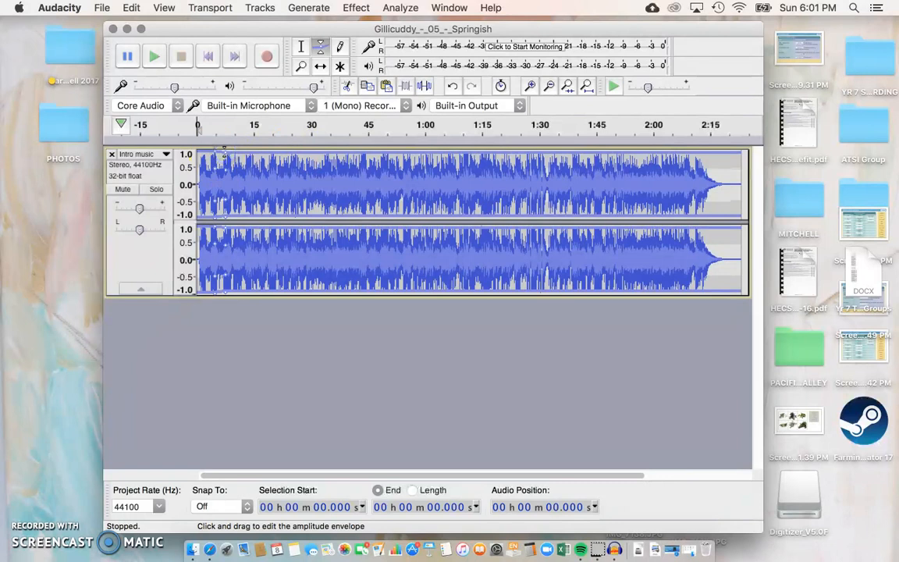
drag(229, 151, 236, 178)
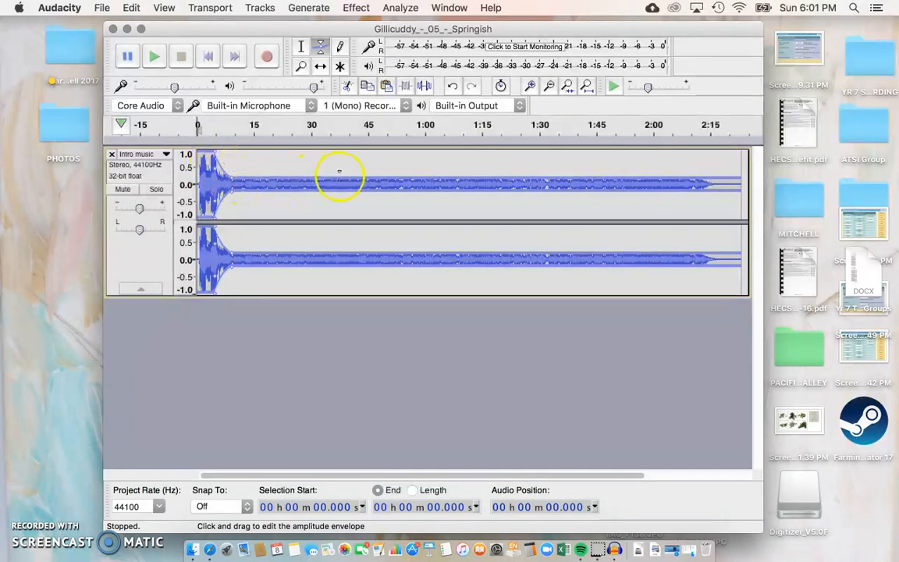
drag(346, 178, 348, 180)
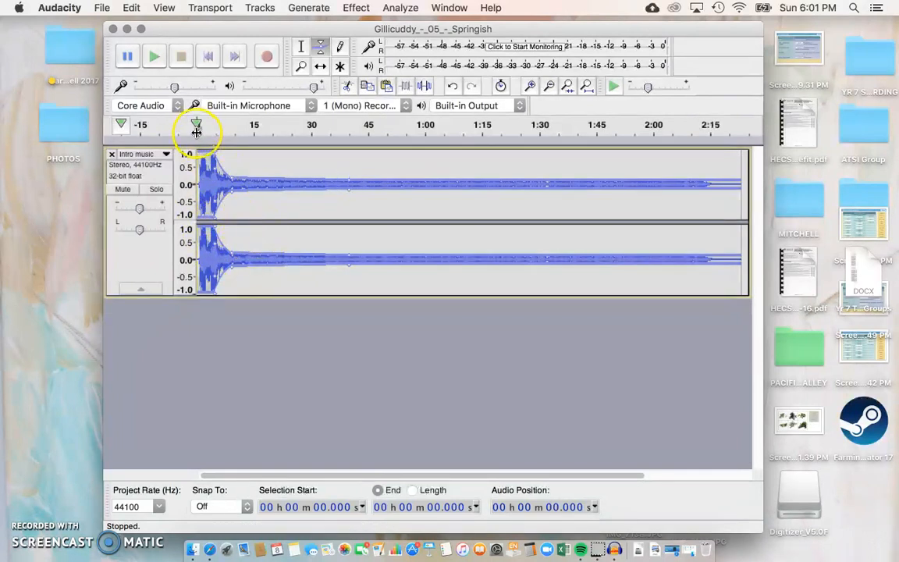
click(196, 126)
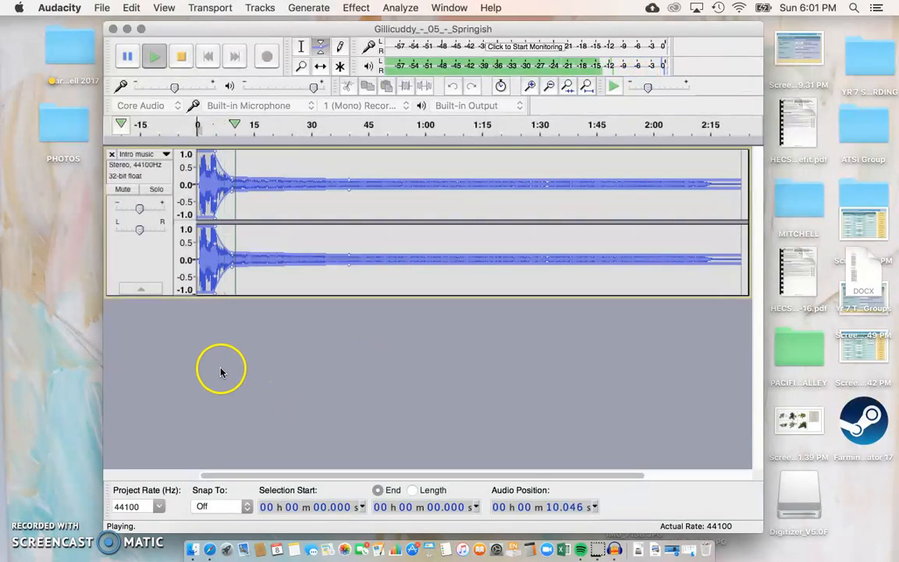
click(178, 59)
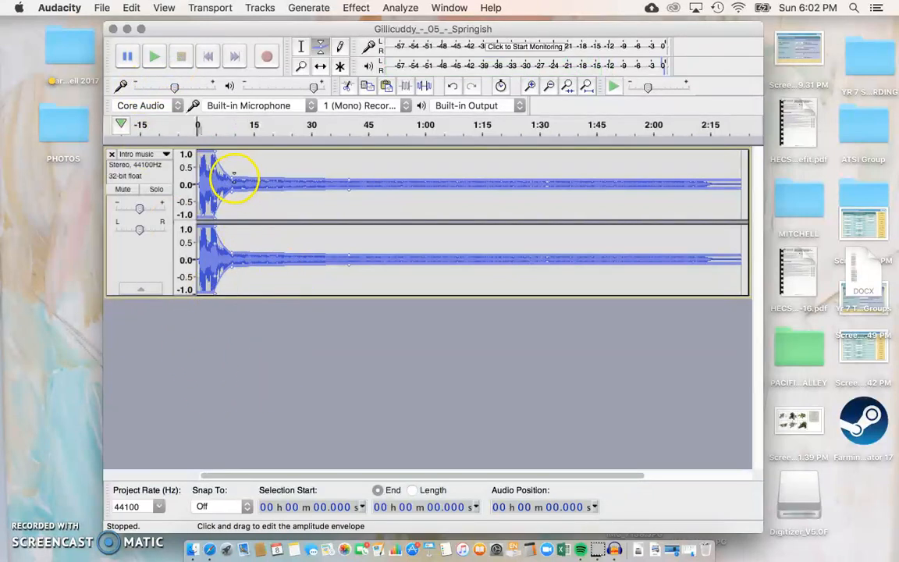
drag(225, 179, 208, 155)
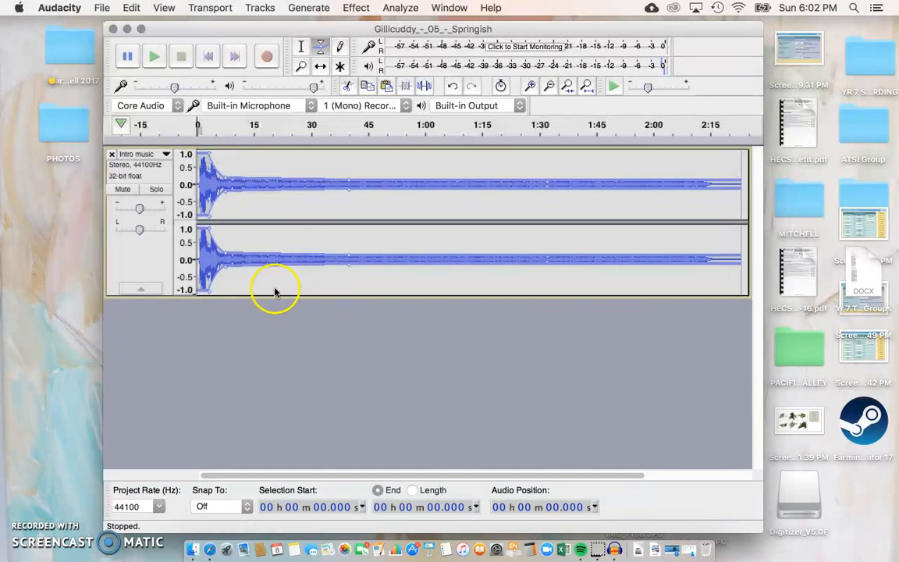
click(194, 130)
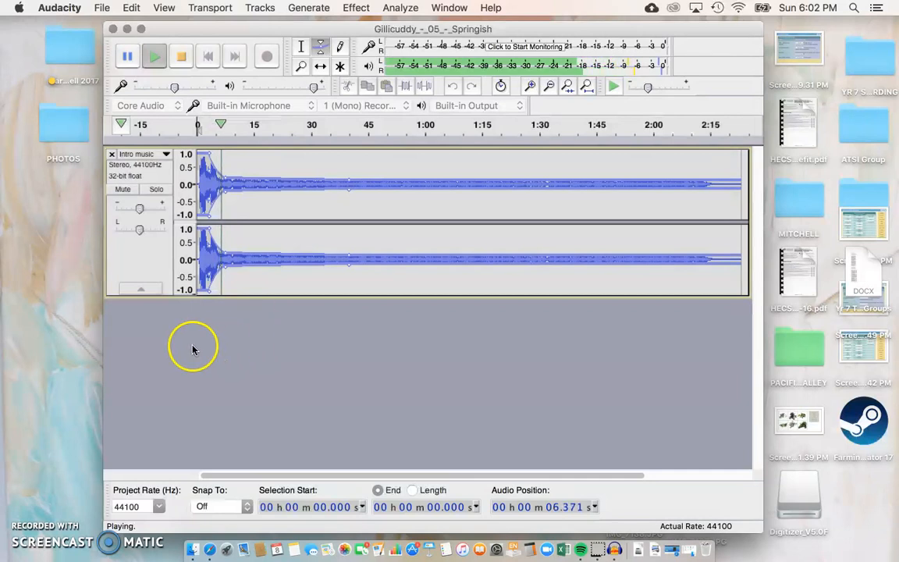
click(182, 60)
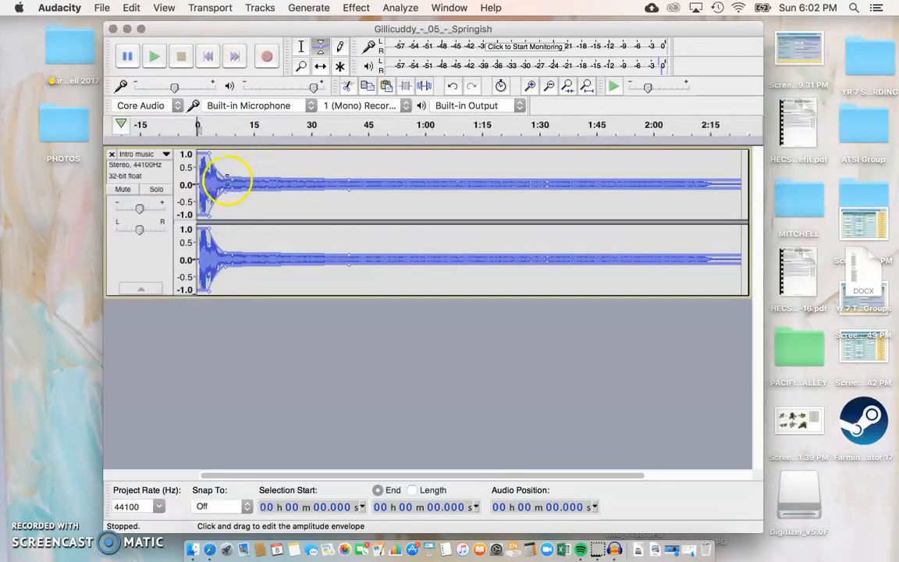
drag(225, 176, 225, 179)
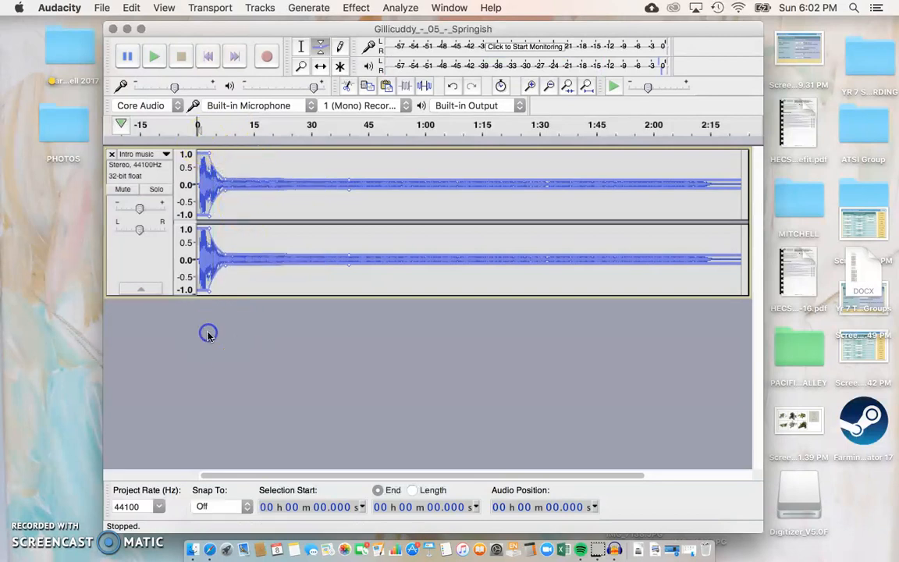
Step: Deselect the tracks and import Intro.wav from Ms A - Podcast > Segments, copying it into the project
click(301, 50)
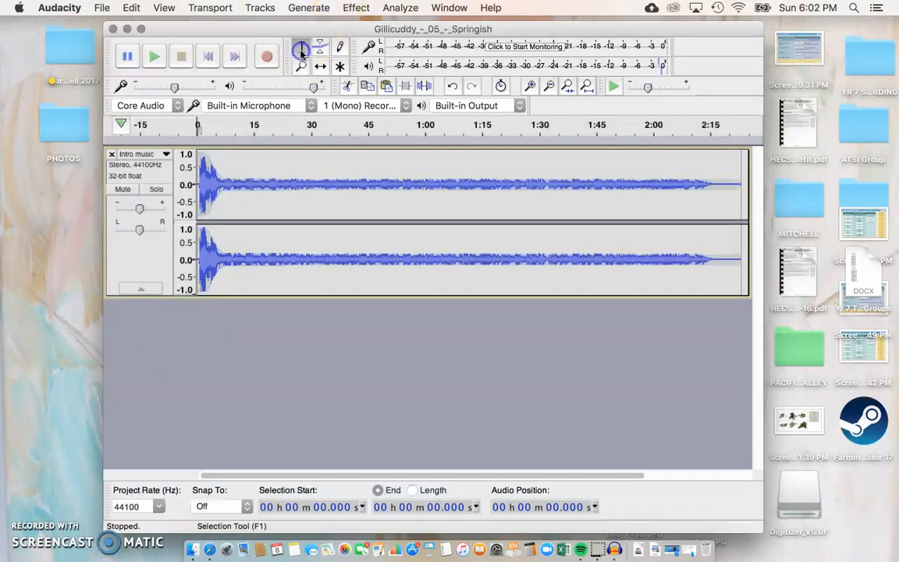
click(154, 330)
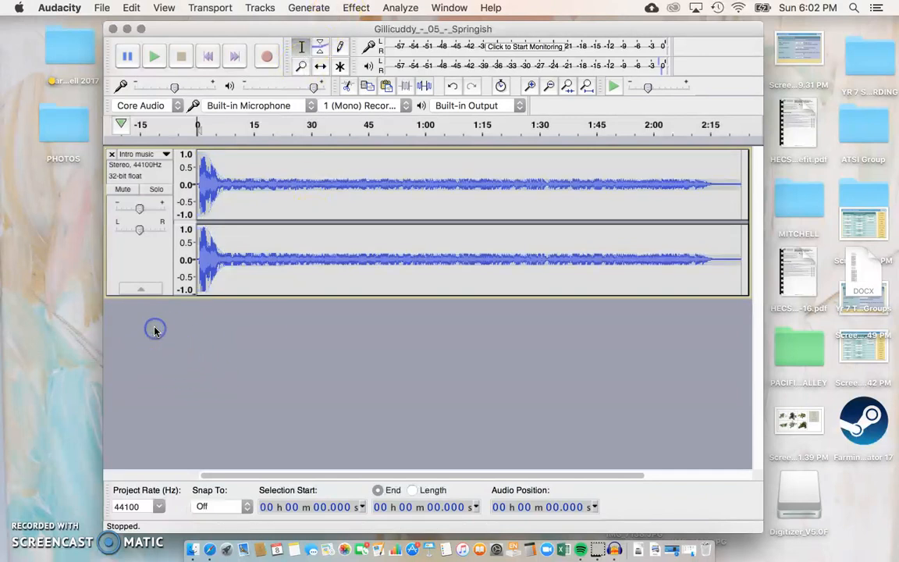
click(102, 9)
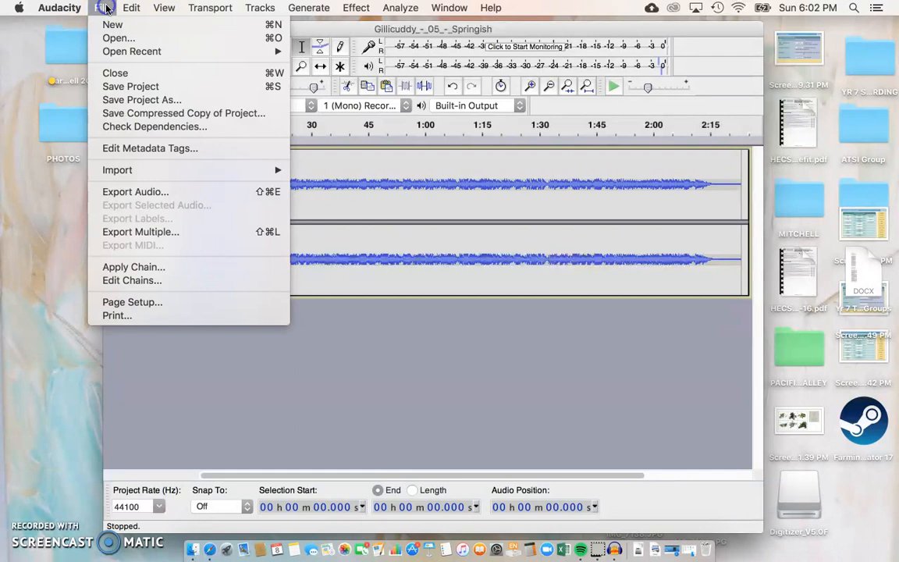
mouse_move(135, 169)
click(313, 171)
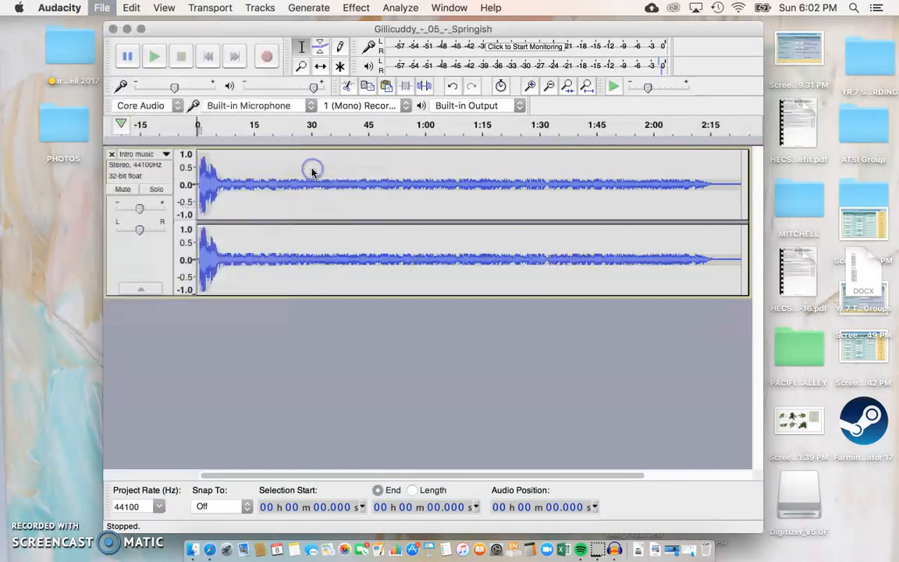
click(437, 104)
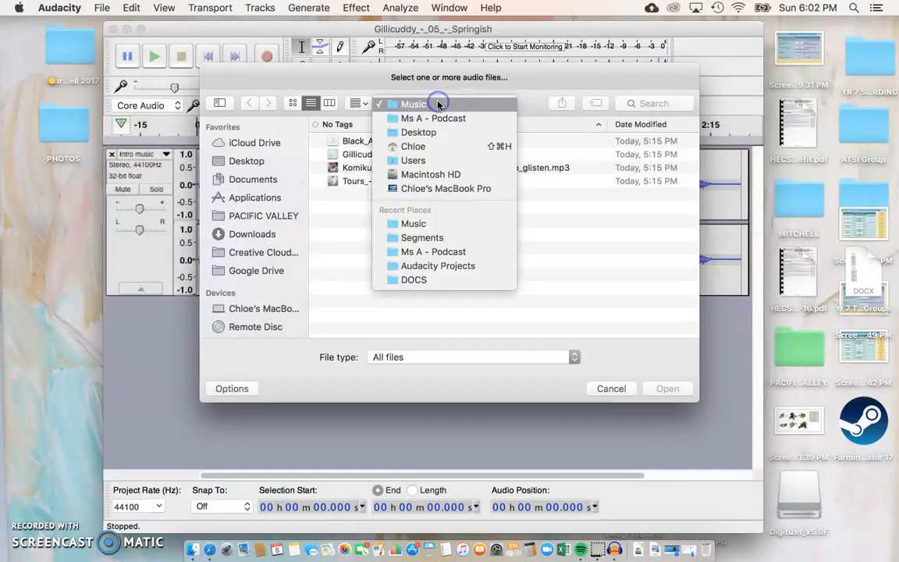
click(446, 119)
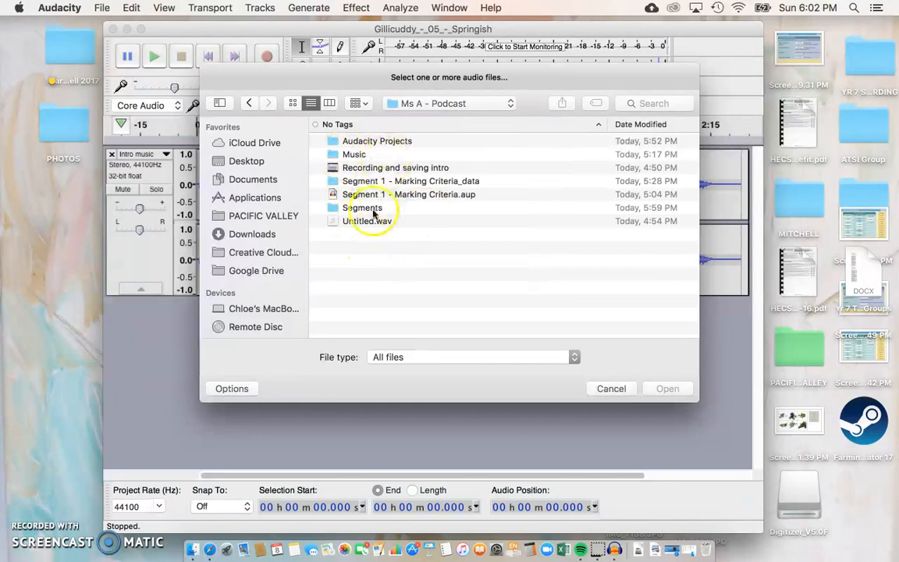
double_click(336, 208)
click(349, 142)
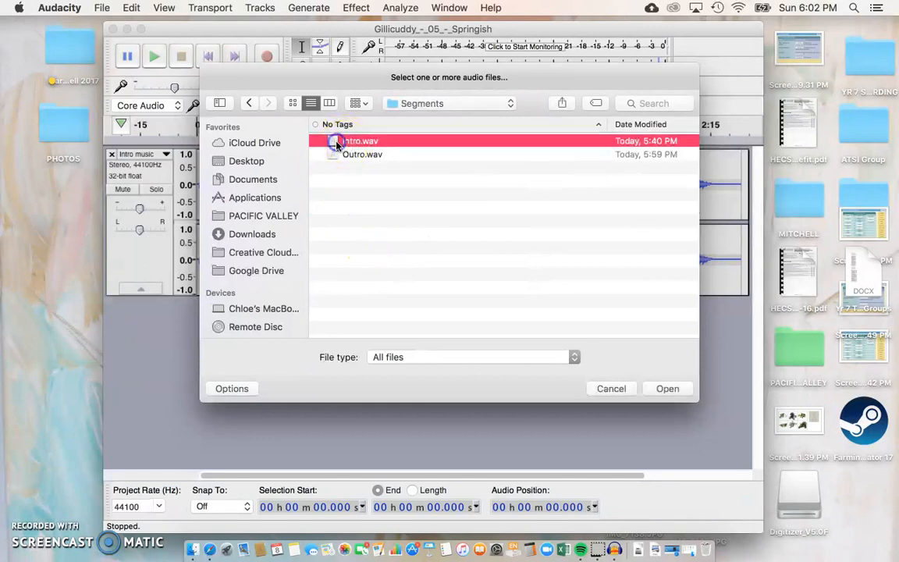
click(662, 392)
click(562, 398)
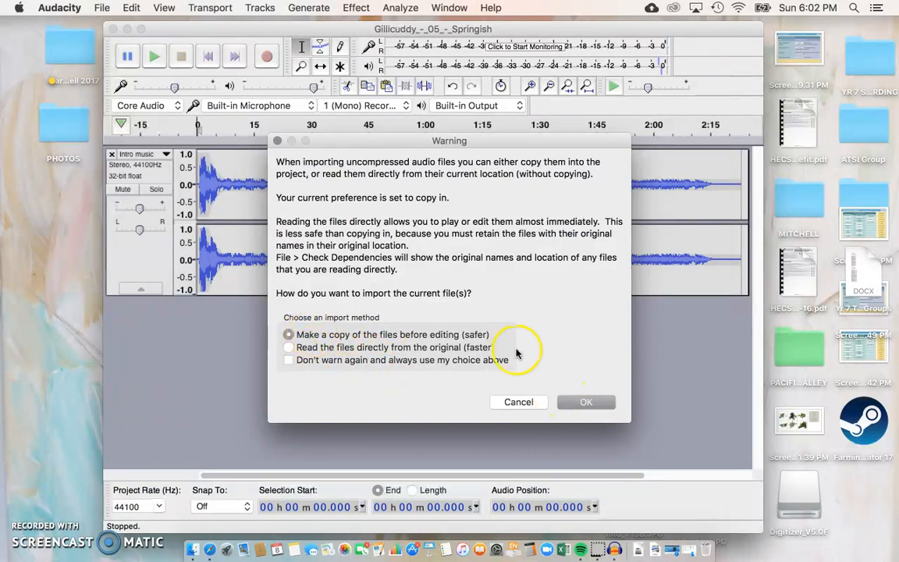
click(585, 400)
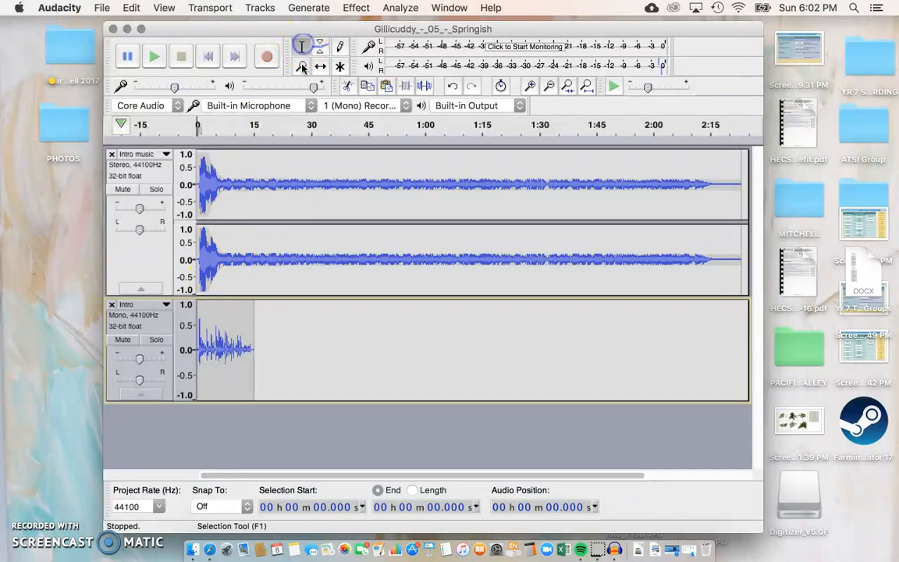
Step: Zoom in on the opening and shift the Intro voice clip to start about 7 s
click(221, 234)
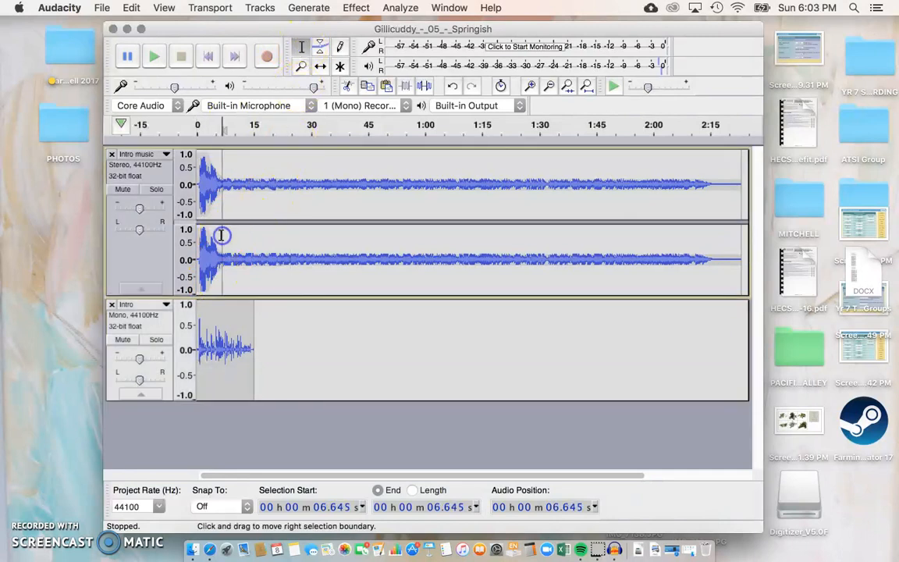
scroll(227, 271, up, 2)
scroll(228, 272, up, 1)
scroll(228, 272, left, 5)
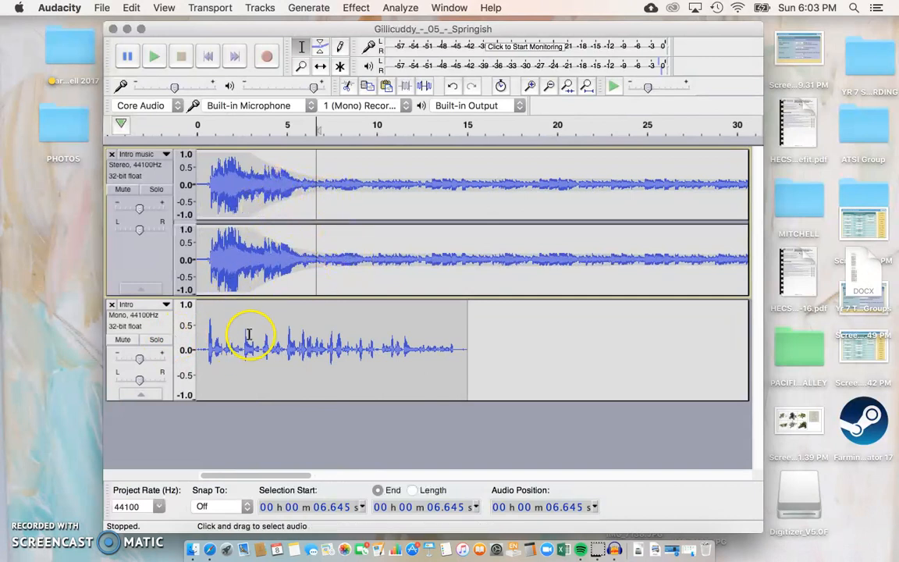
click(220, 320)
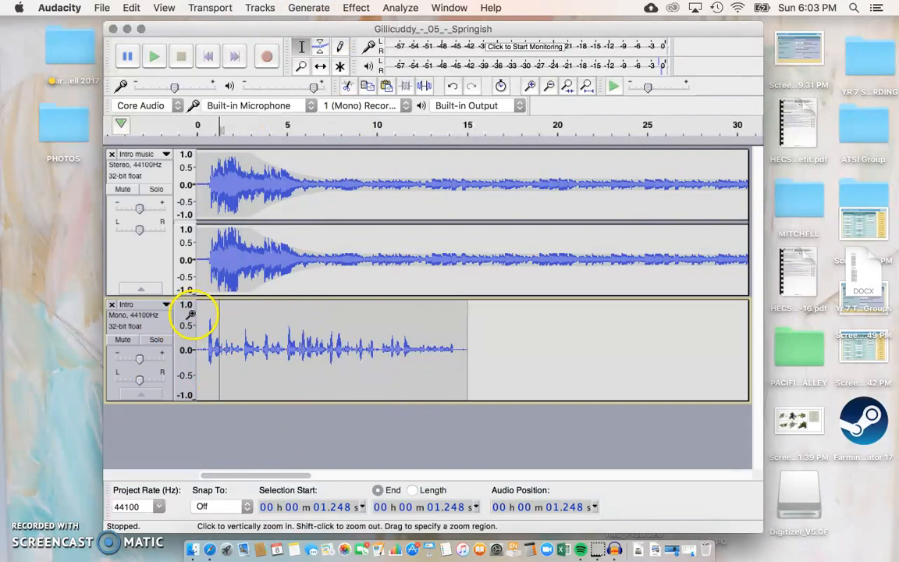
click(197, 312)
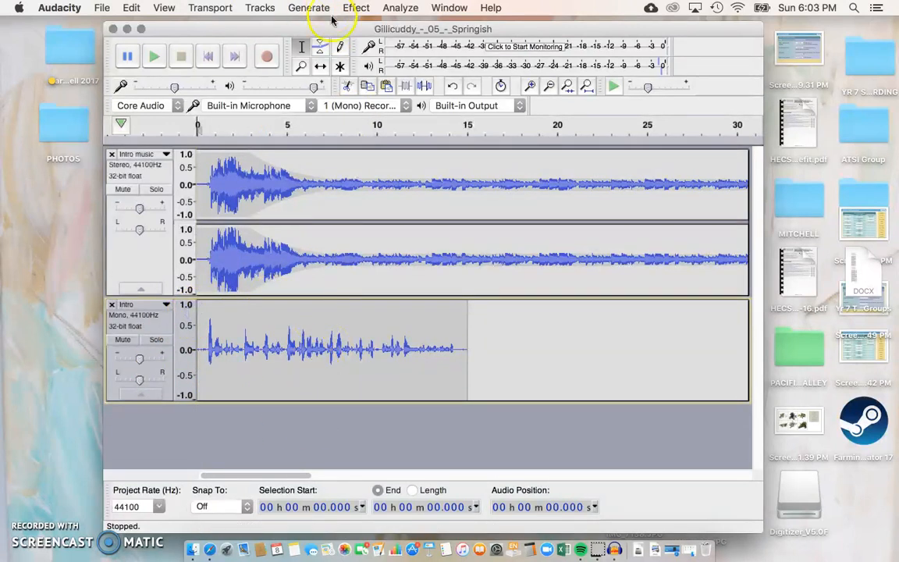
click(321, 66)
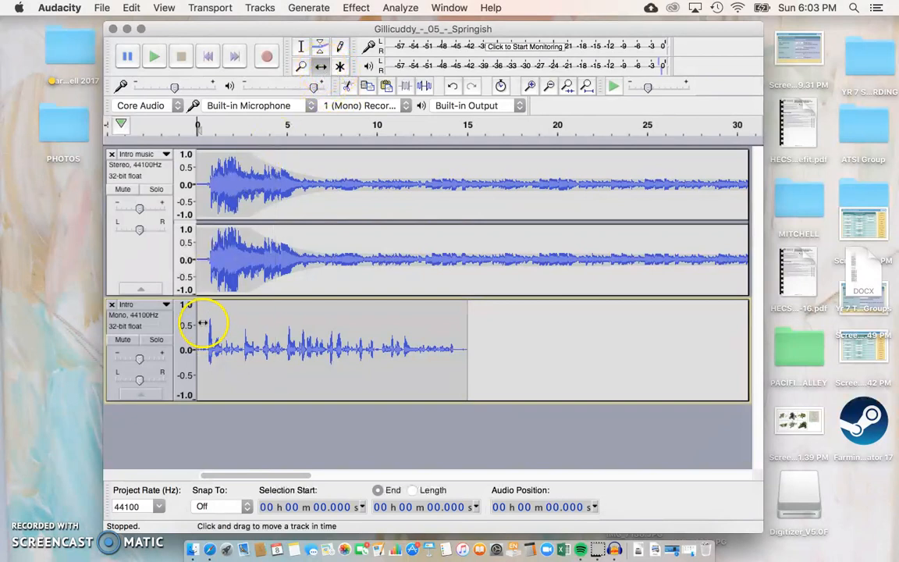
drag(199, 316, 331, 316)
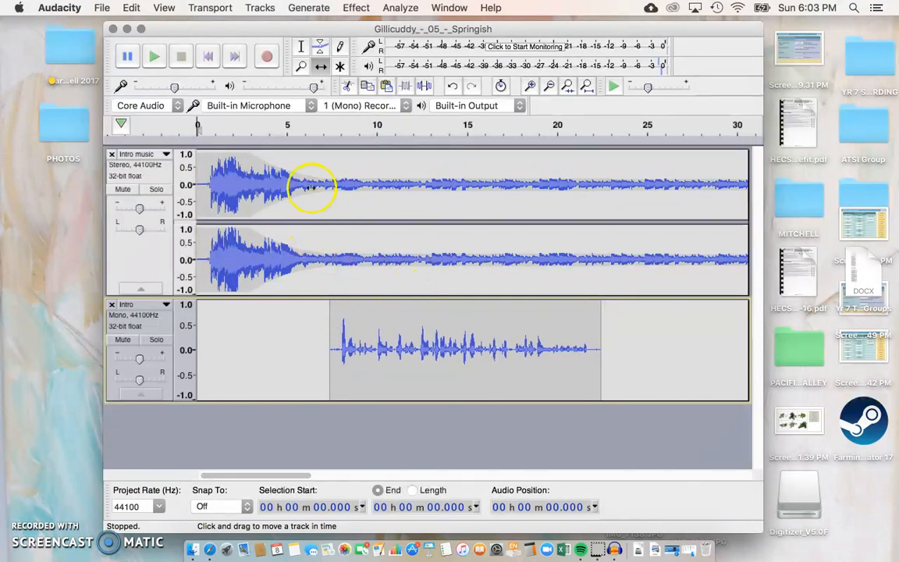
Step: Play back the mix to hear where the Intro voice now falls
click(306, 161)
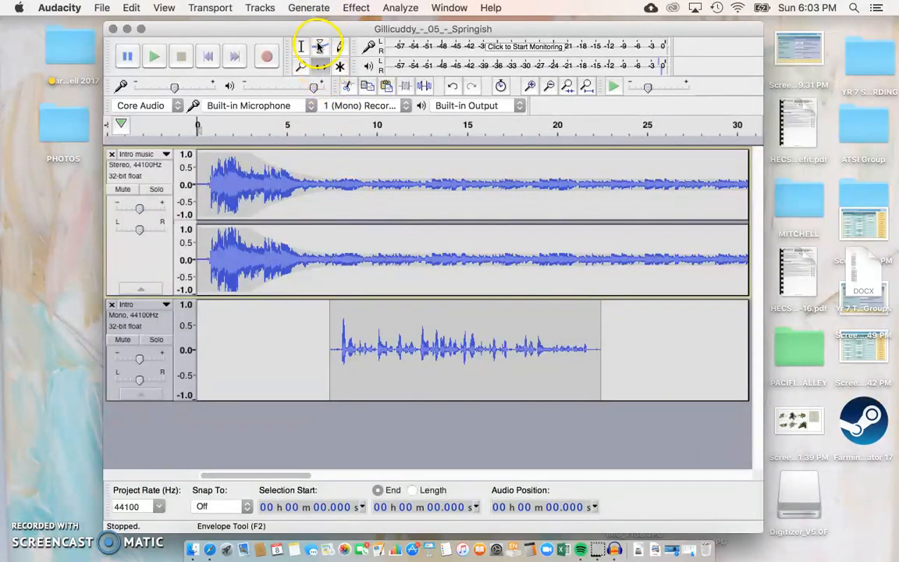
click(258, 135)
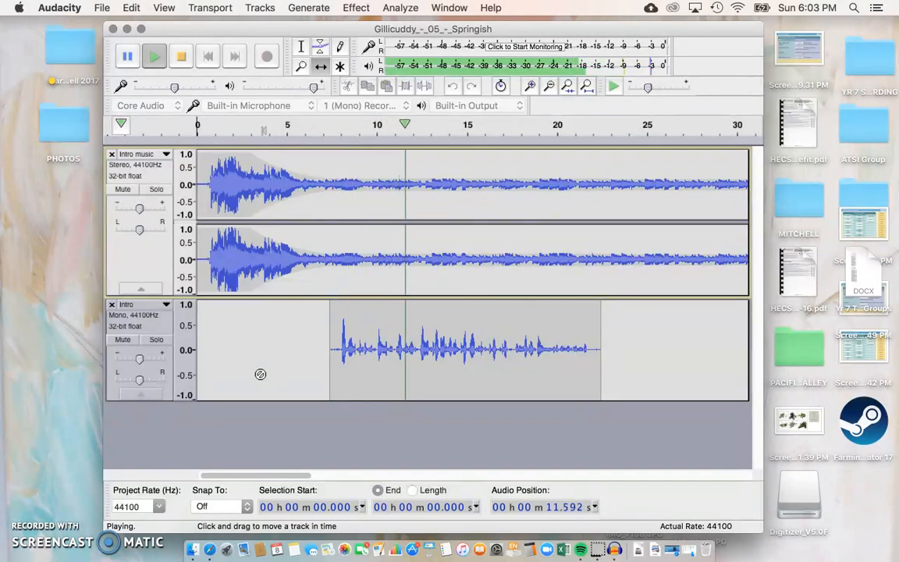
click(123, 65)
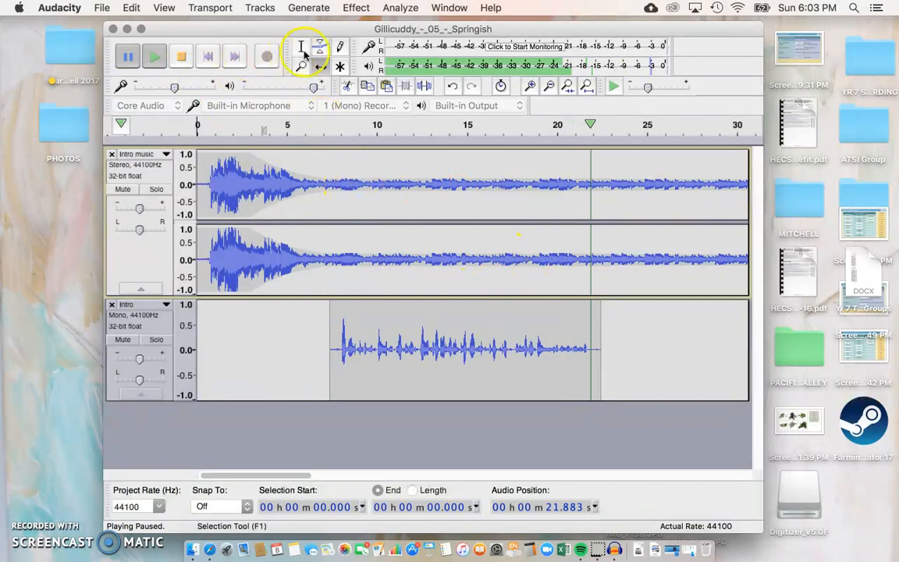
Step: Adjust the Intro music envelope point near 7–8 s to set the background level
click(432, 180)
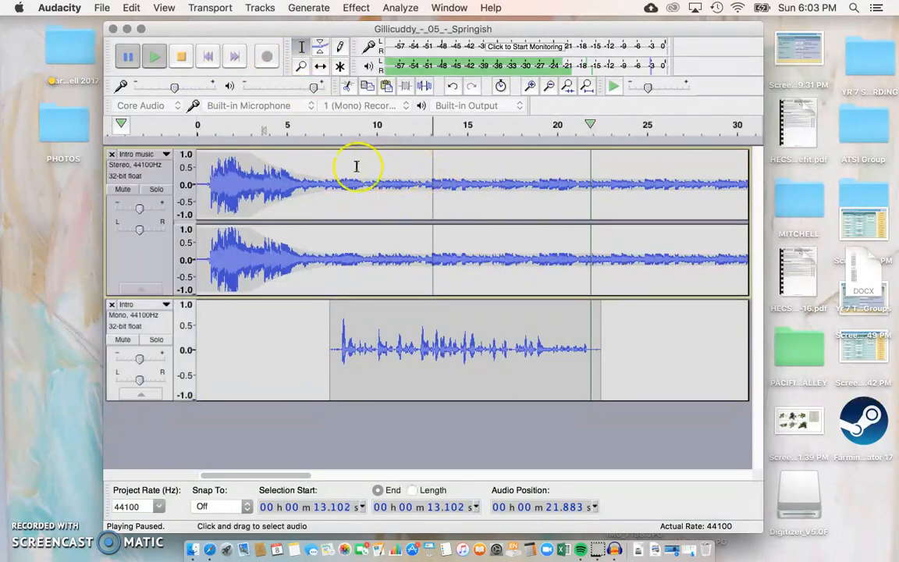
click(321, 170)
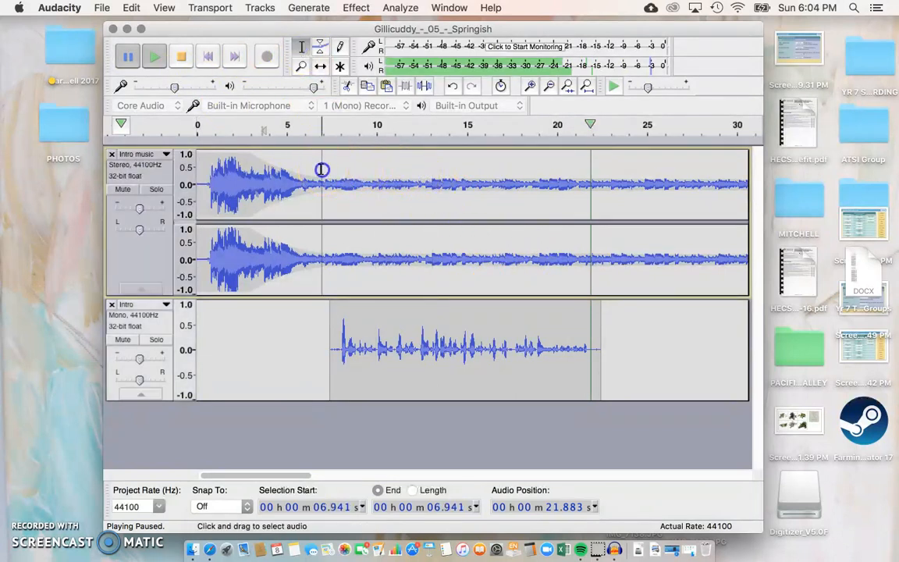
click(320, 47)
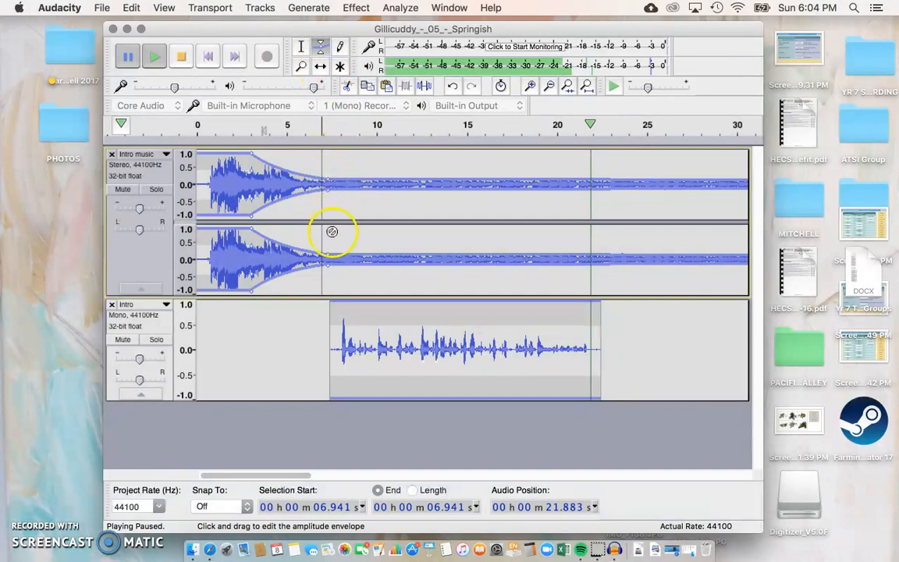
click(181, 57)
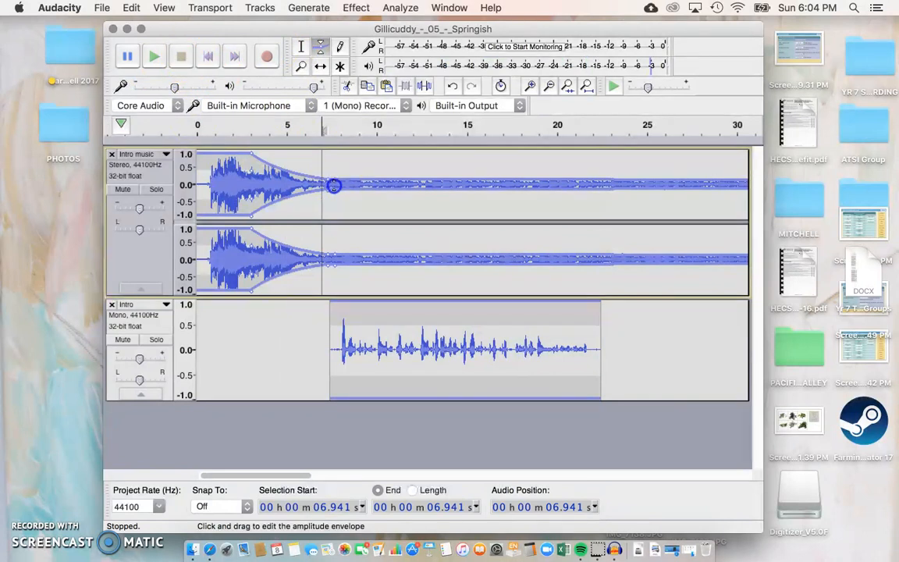
click(179, 54)
drag(343, 192, 344, 189)
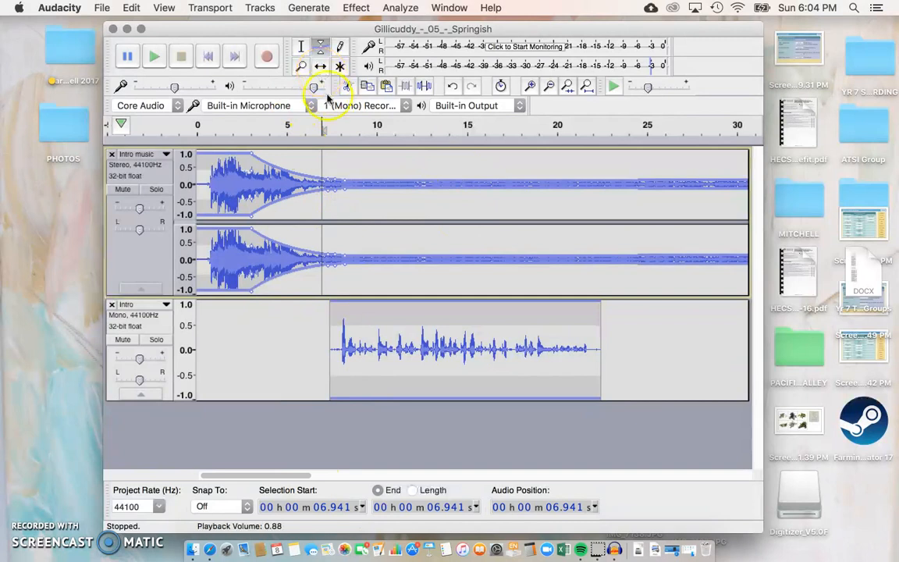
click(319, 65)
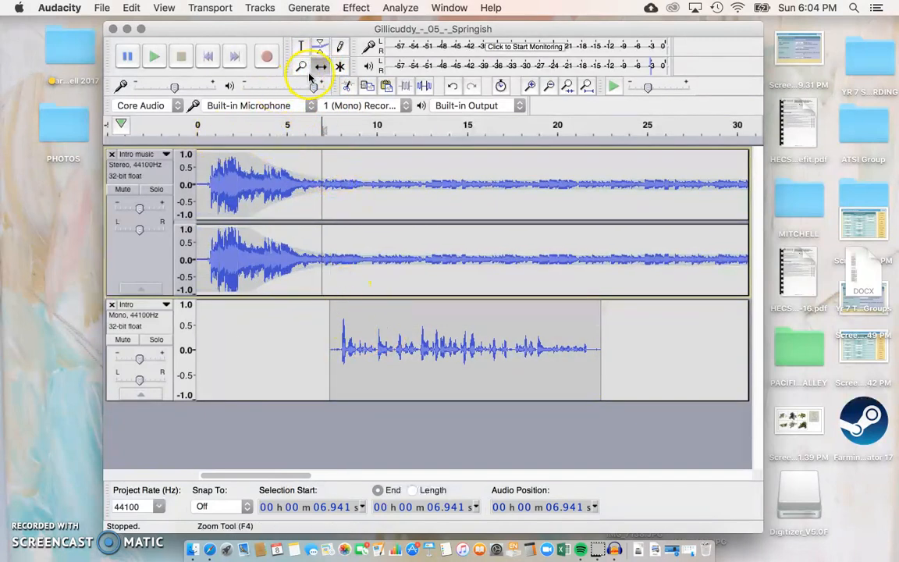
Step: Move the music clip to start at 0 s and slide the Intro voice clip earlier
drag(333, 153, 299, 155)
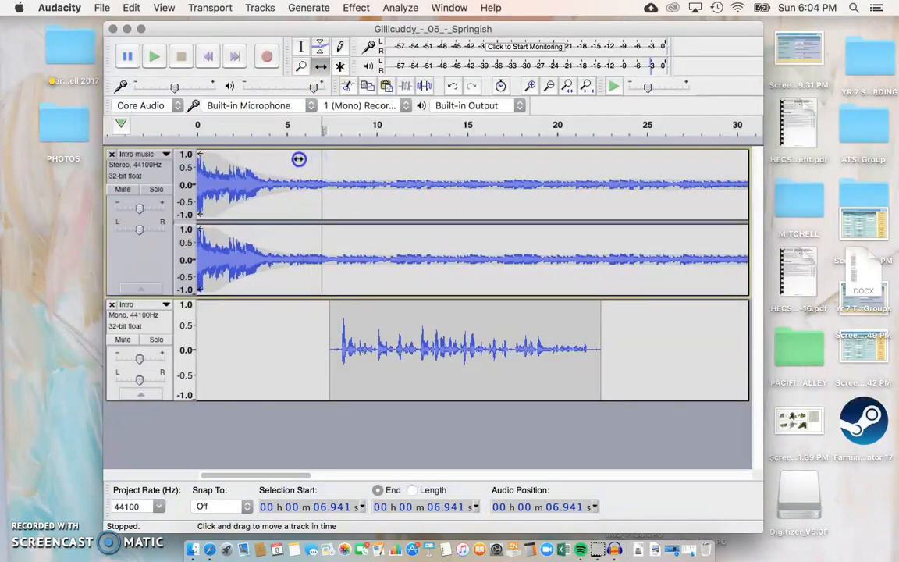
click(373, 331)
click(320, 65)
drag(451, 315, 416, 316)
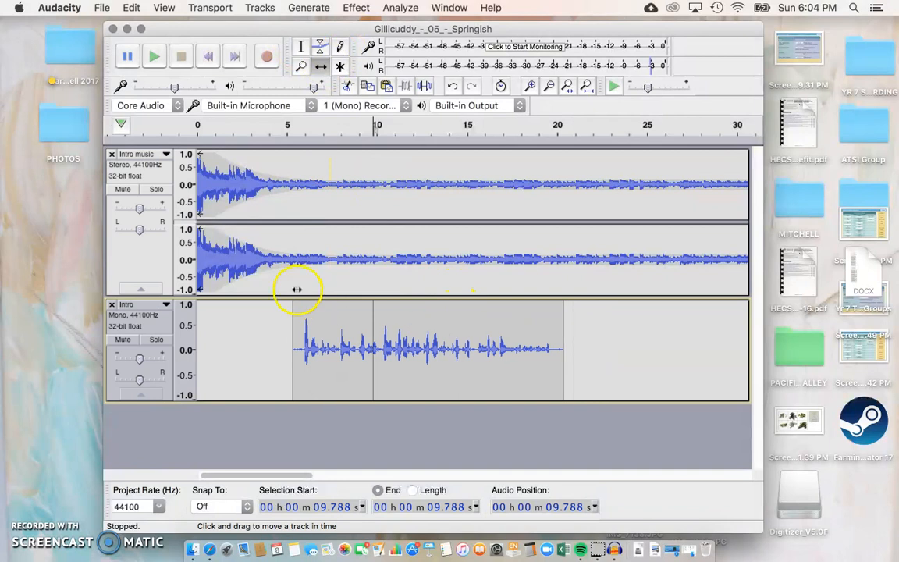
Step: Preview the mix from the start to check the Intro voice timing
scroll(297, 285, up, 2)
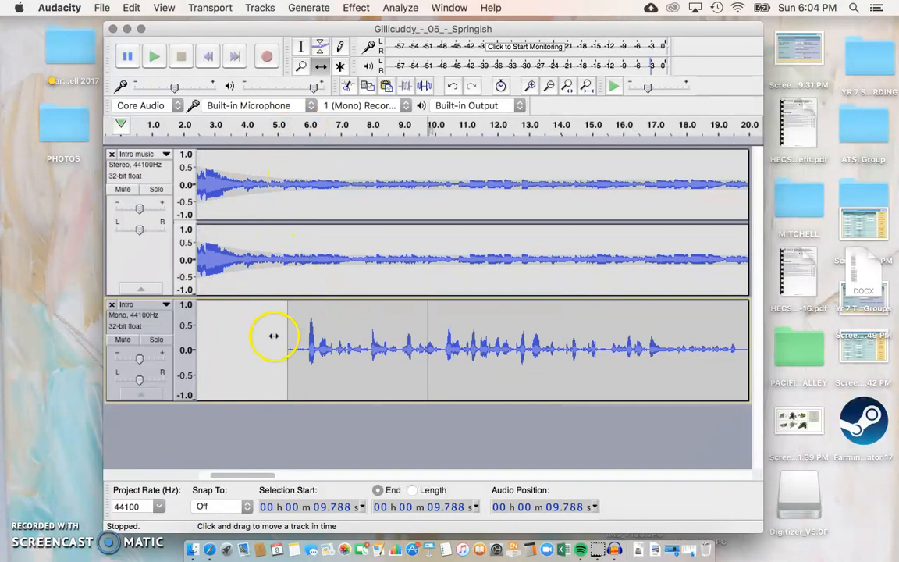
click(192, 128)
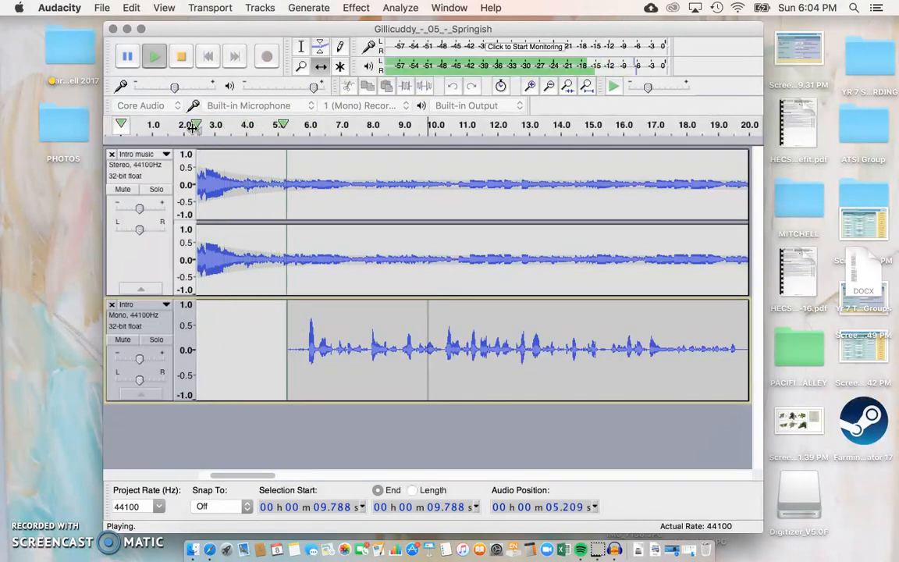
scroll(237, 166, left, 5)
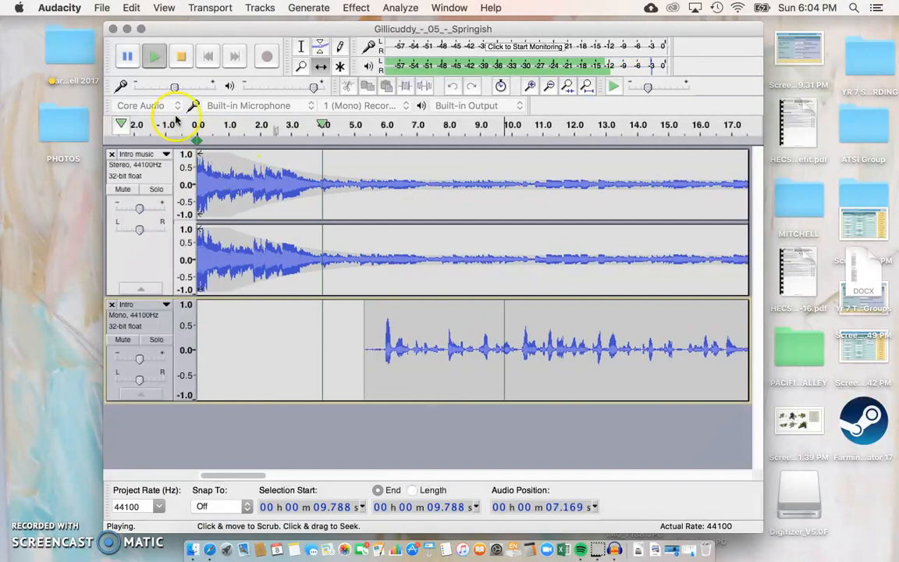
click(129, 57)
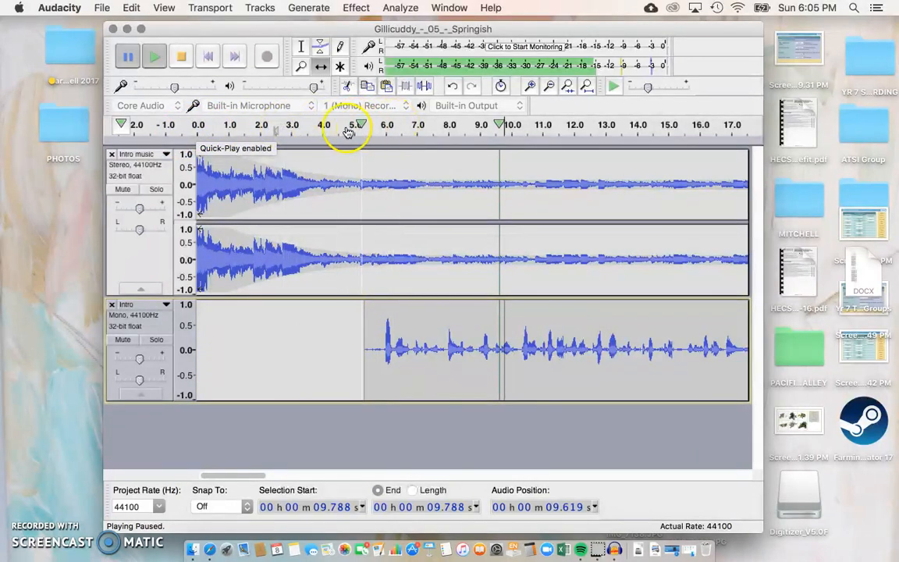
click(195, 127)
click(196, 128)
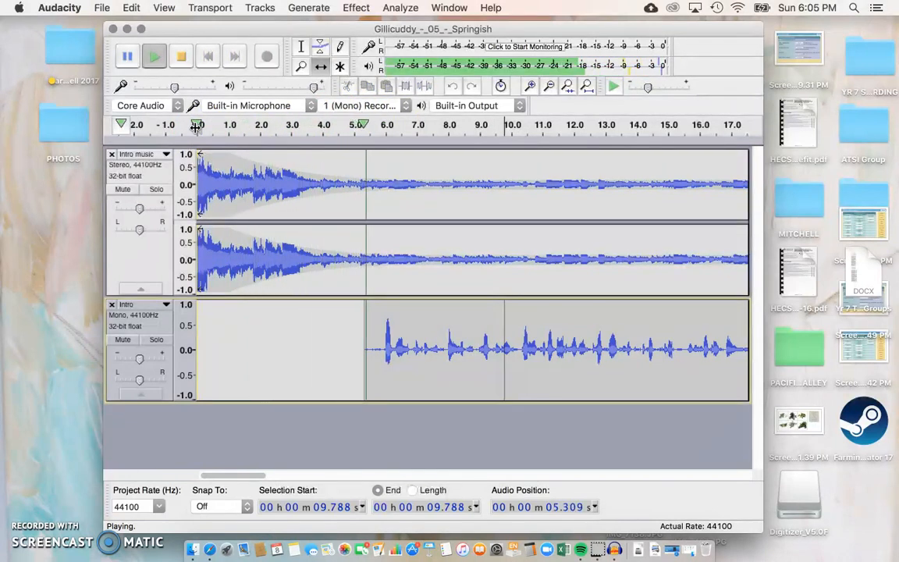
click(133, 62)
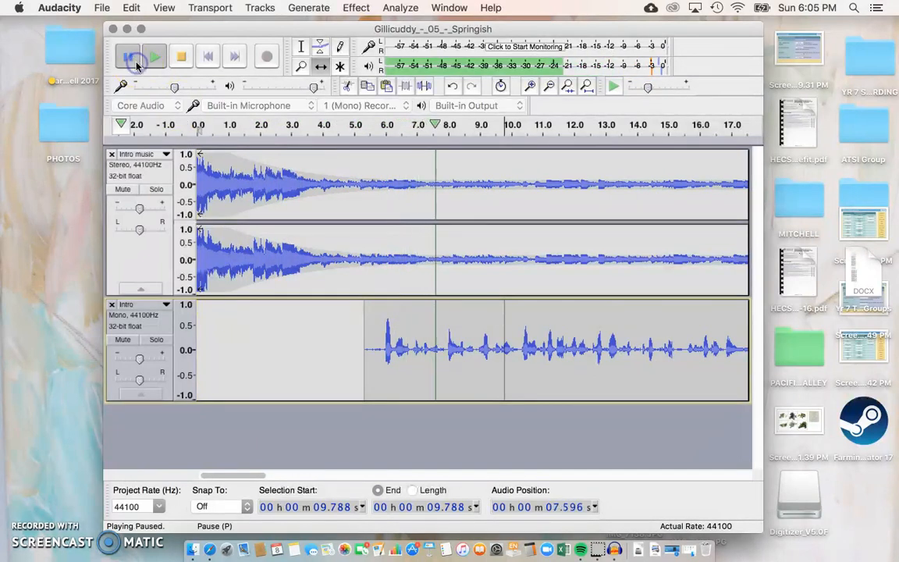
Step: Slide the Intro voice clip to start about 4 s and play the mix back
click(321, 68)
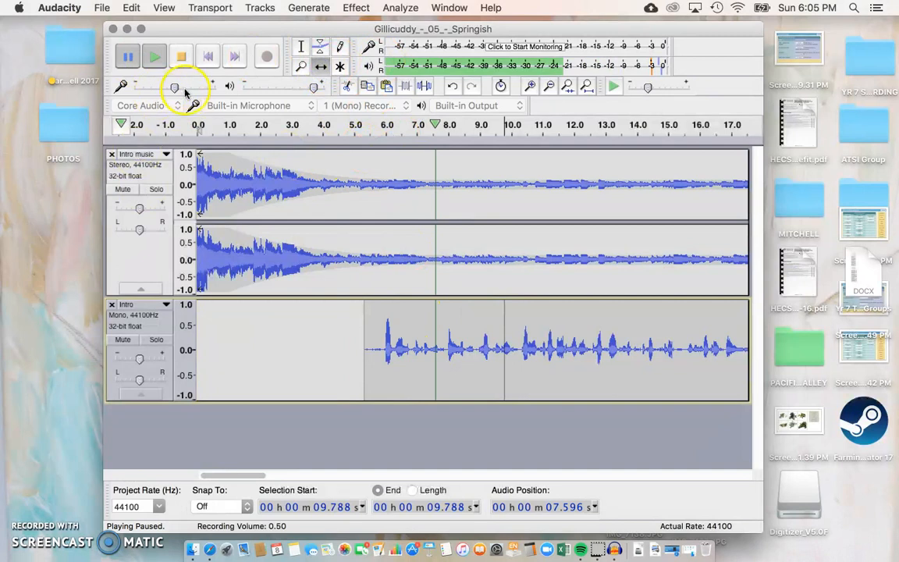
click(180, 56)
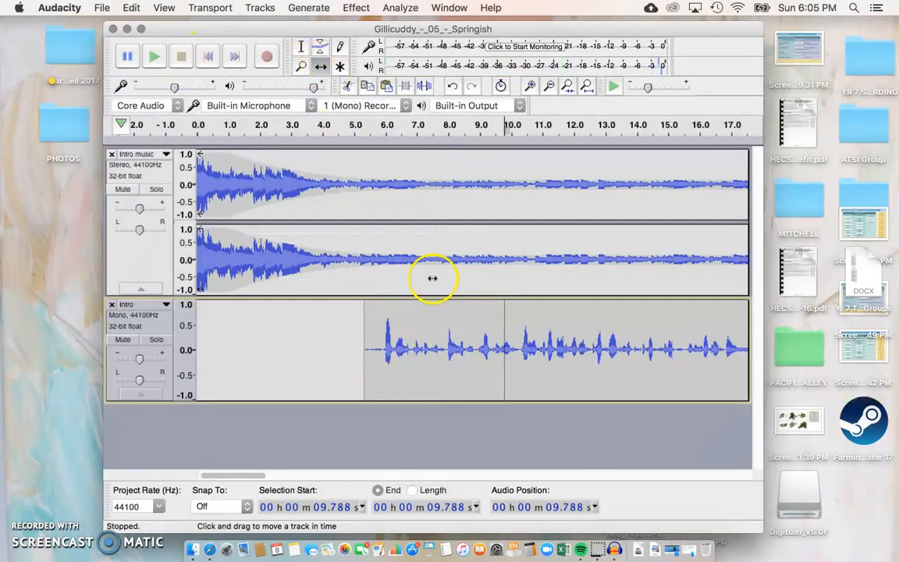
drag(453, 310, 414, 309)
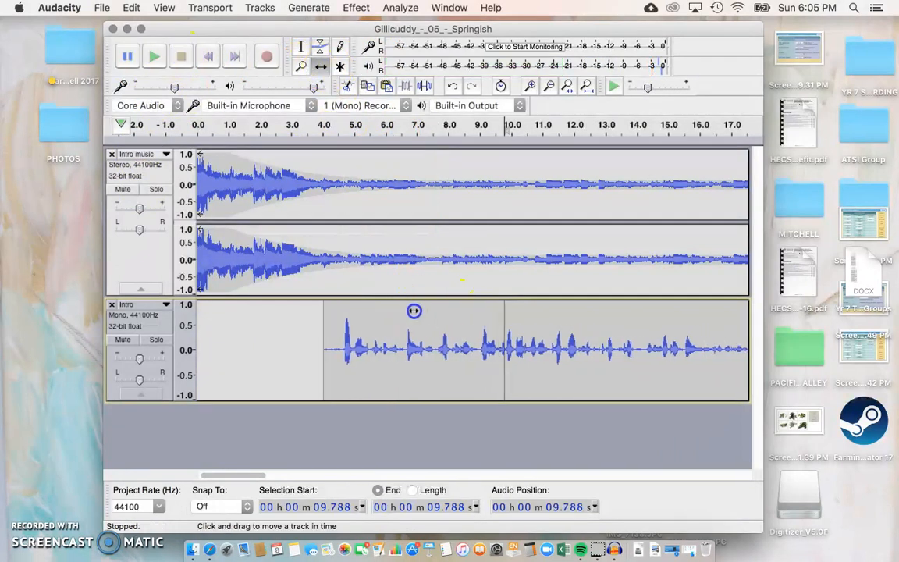
click(196, 128)
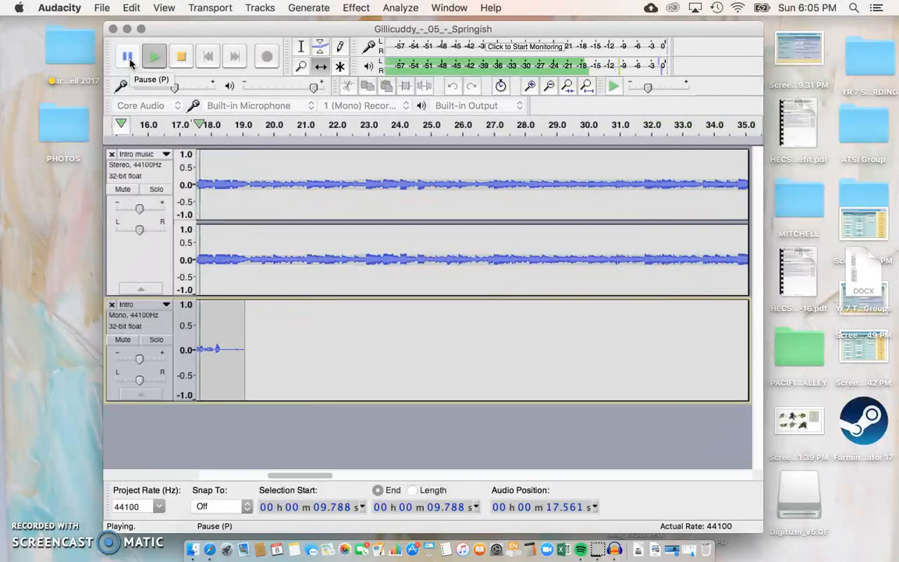
click(128, 57)
scroll(331, 285, left, 10)
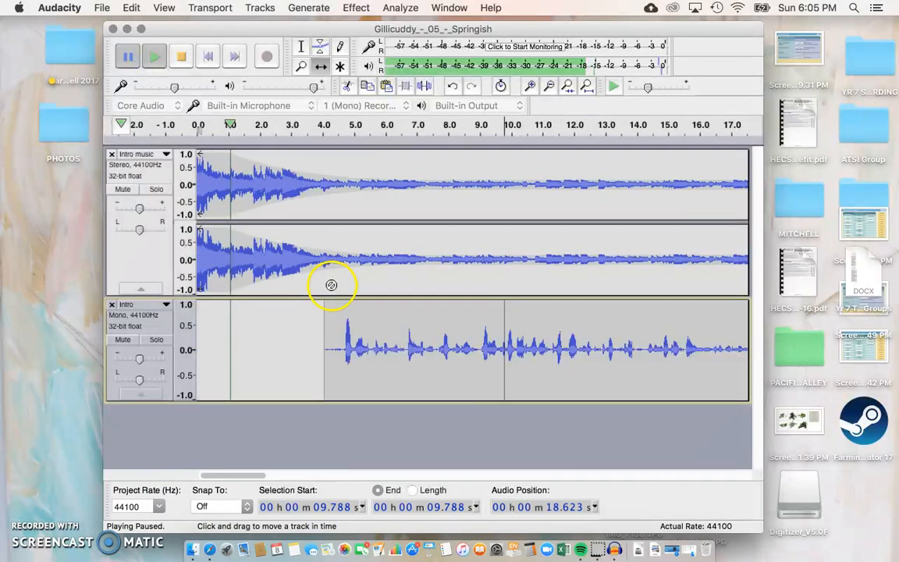
click(180, 56)
Step: Tighten the music envelope fade-down near 6 s, then select the Intro voice track
click(320, 46)
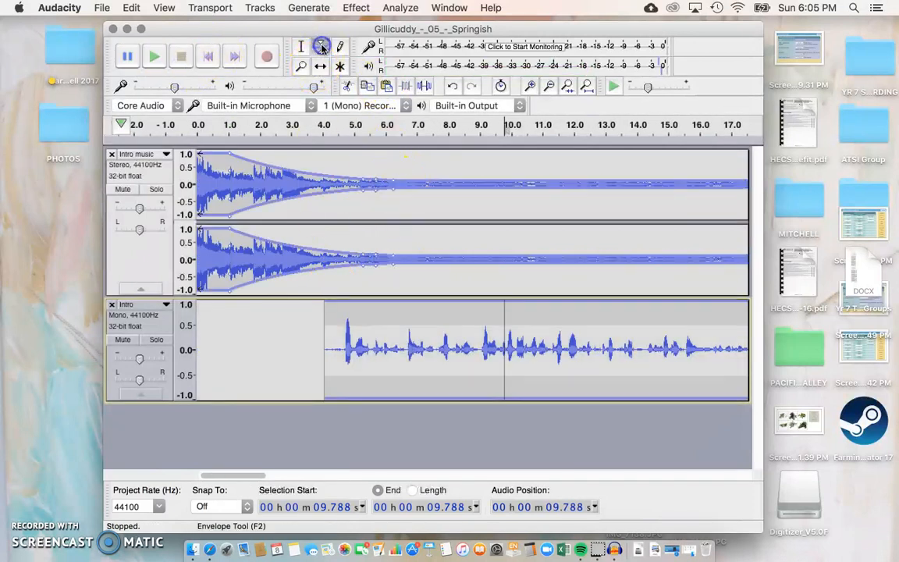
drag(393, 188, 393, 187)
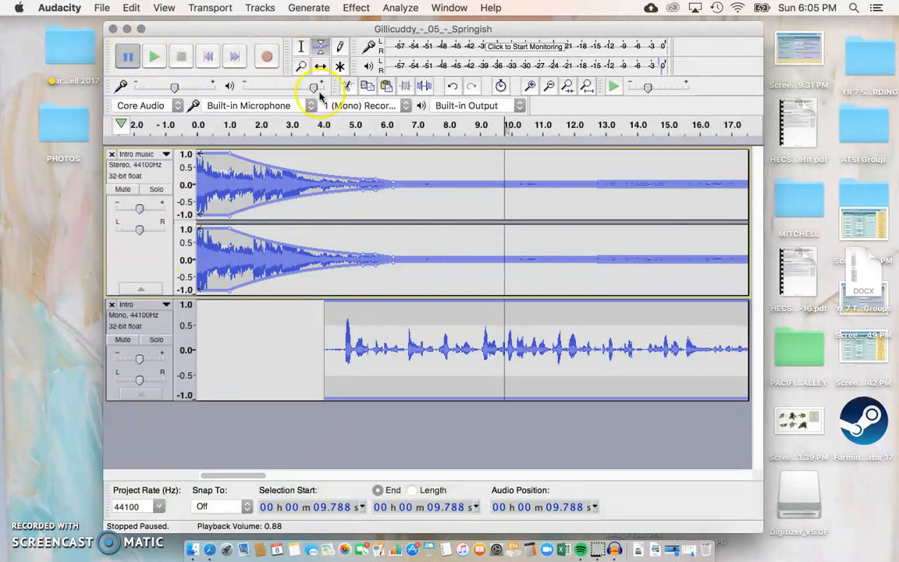
click(302, 47)
click(429, 321)
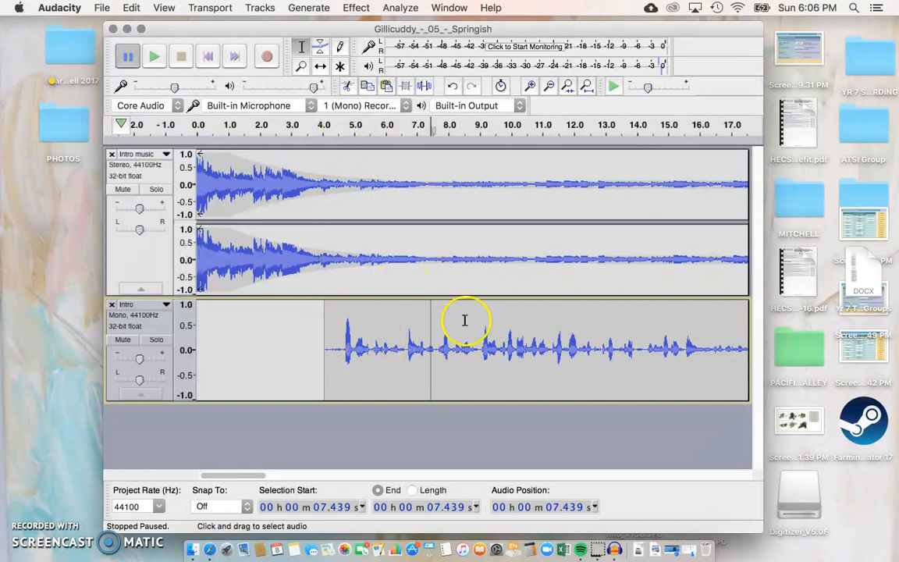
Step: Run Effect > Compressor on the Intro voice with threshold −8 dB and ratio 7.3:1
click(368, 8)
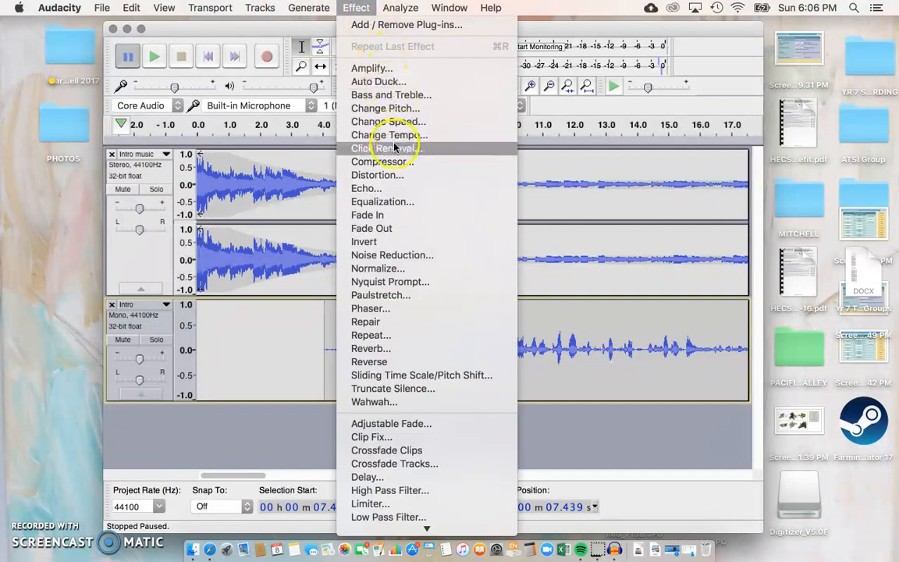
scroll(359, 281, down, 5)
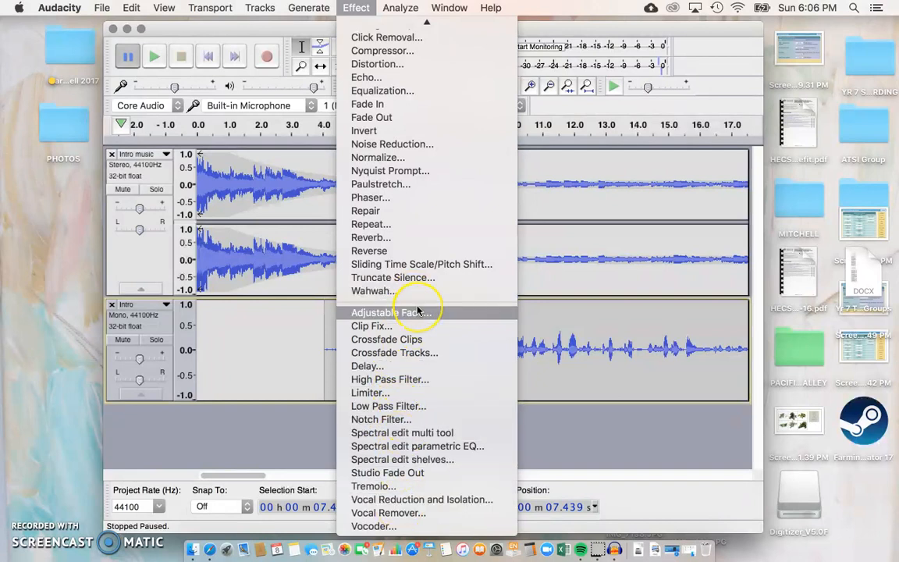
scroll(390, 311, up, 3)
scroll(417, 308, up, 2)
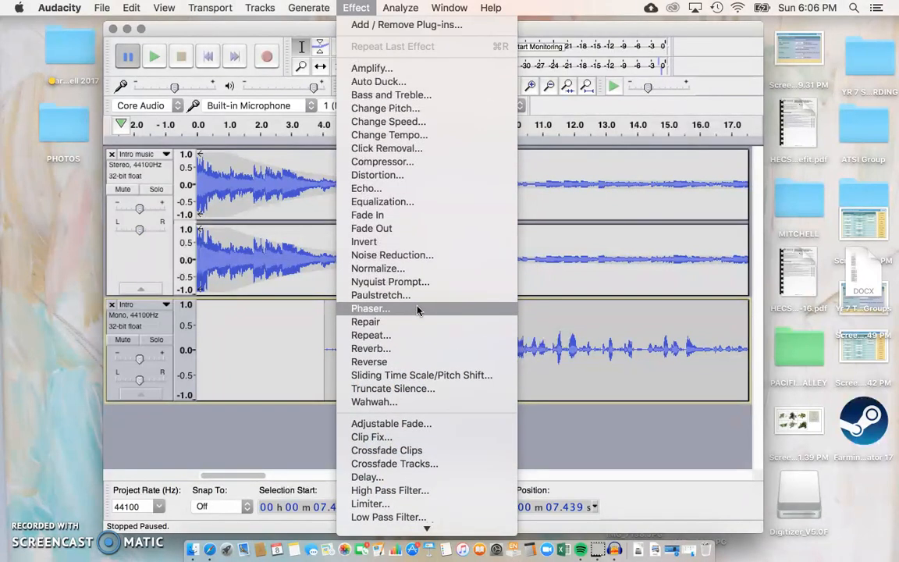
click(407, 162)
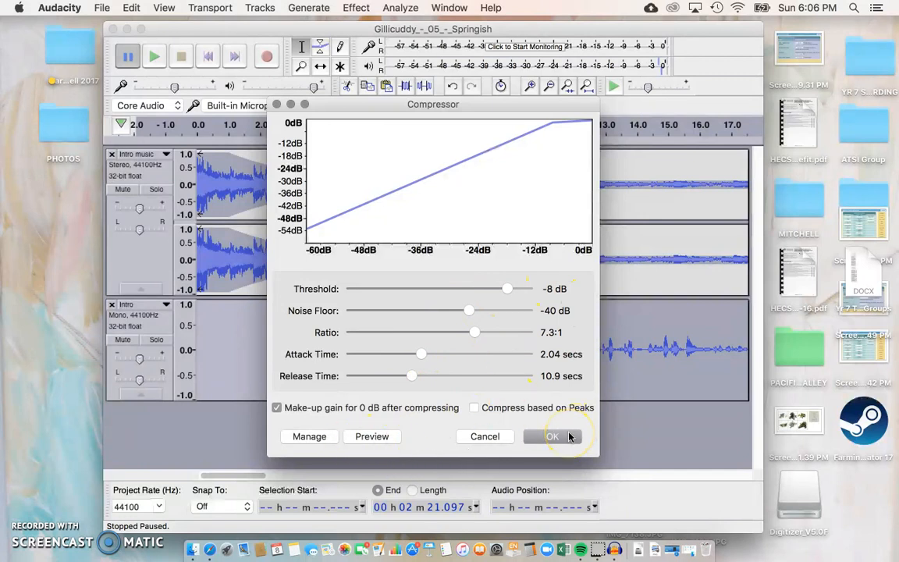
click(571, 437)
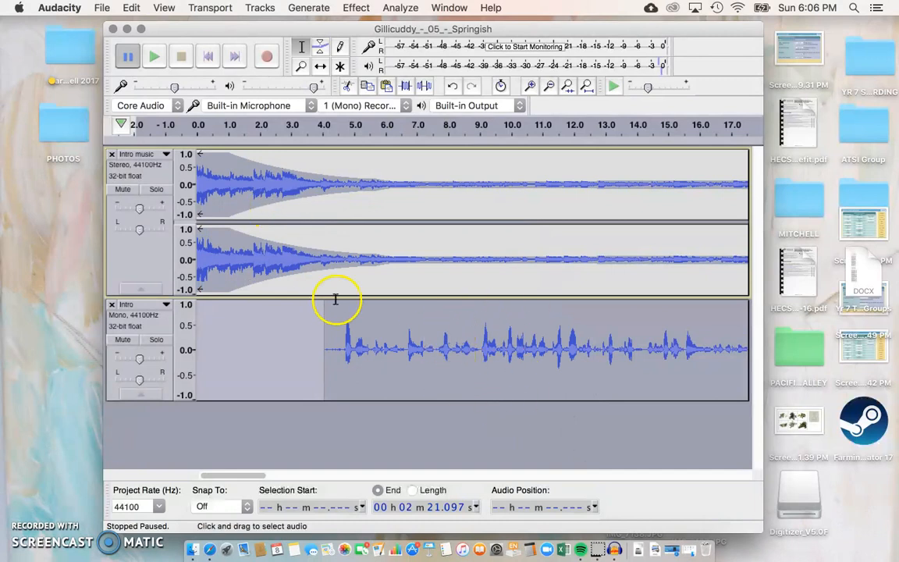
Step: Listen back to the opening of the compressed mix, then bring up the File menu
click(304, 328)
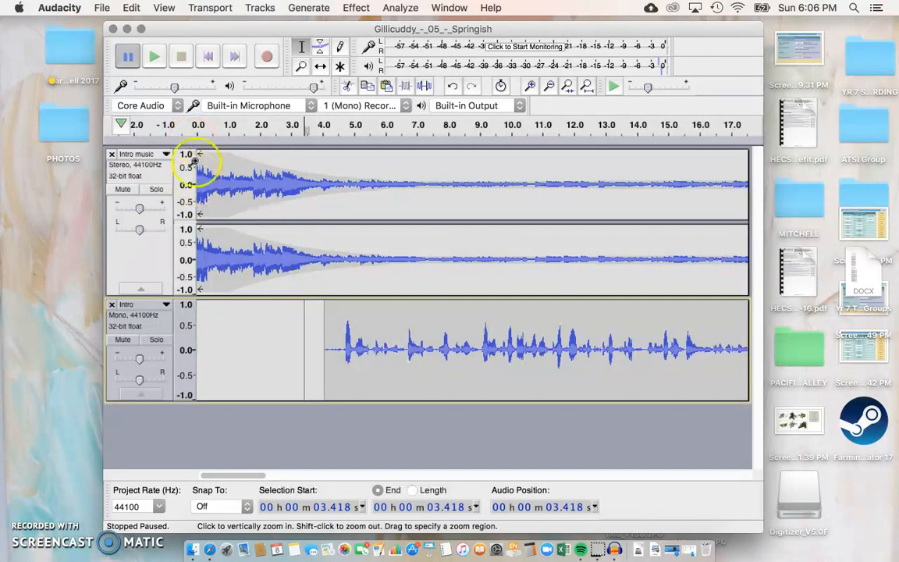
click(196, 127)
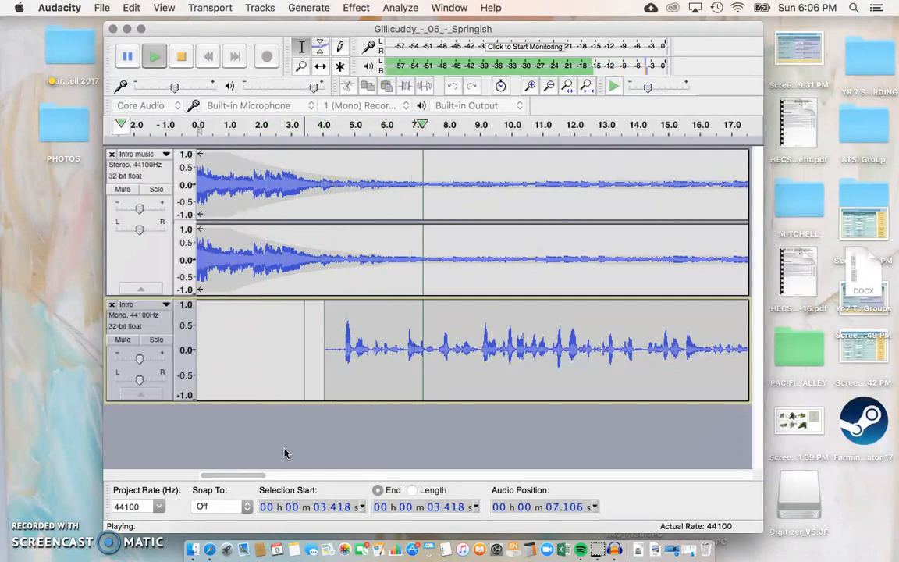
click(182, 57)
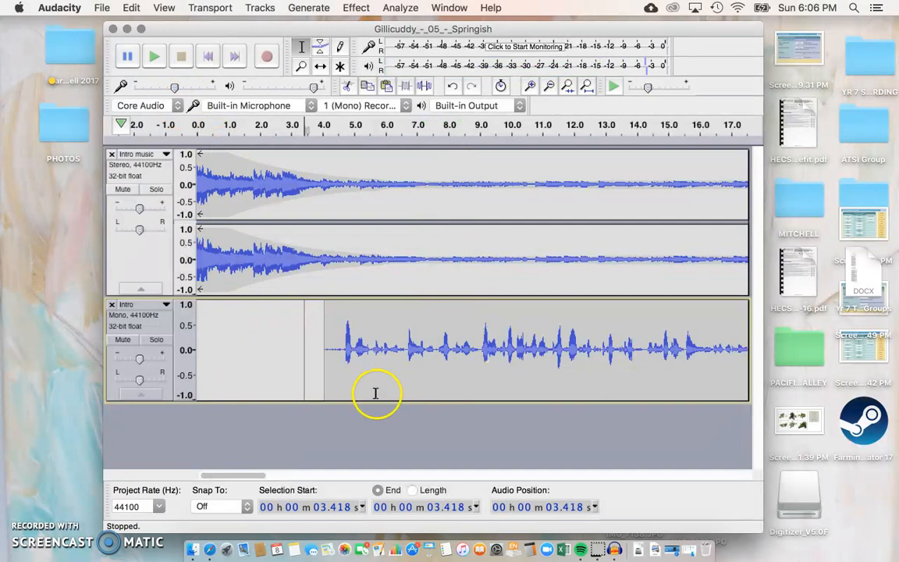
scroll(501, 431, right, 10)
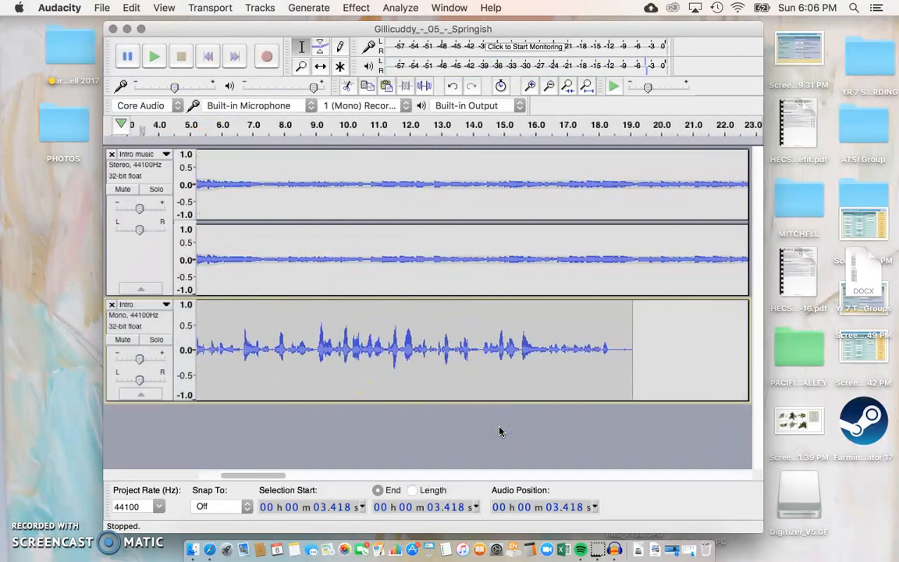
scroll(500, 431, left, 3)
click(500, 428)
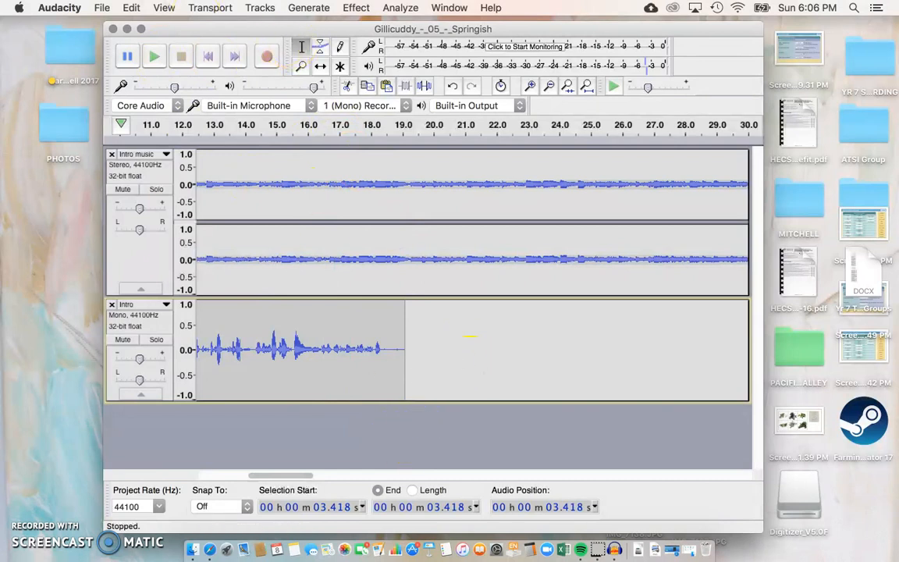
click(102, 7)
Step: Import Outro.wav as a new audio track, dismissing the import warning
mouse_move(123, 170)
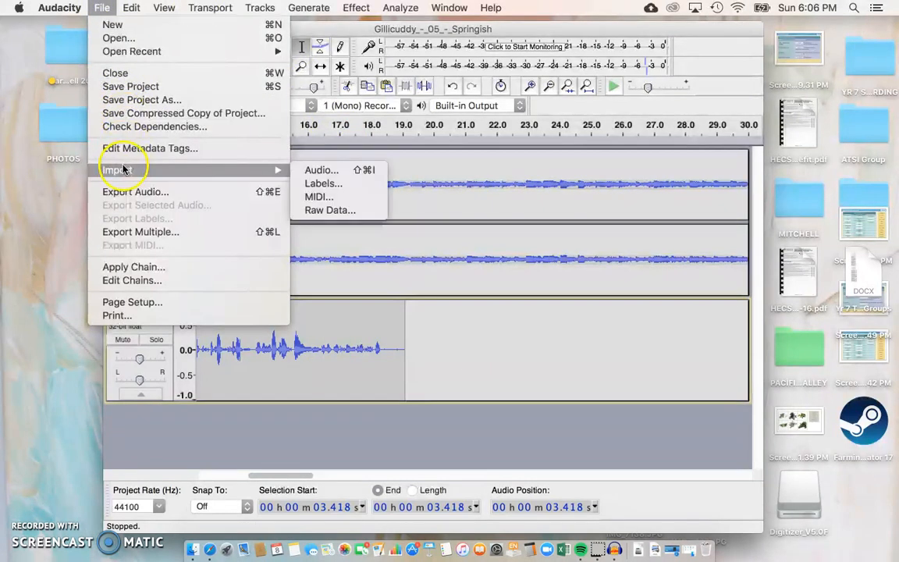
click(310, 171)
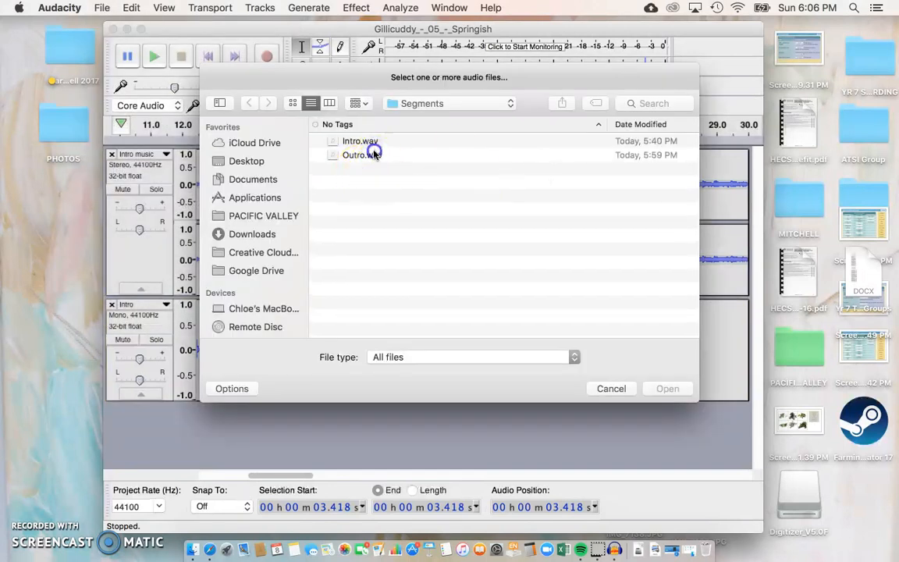
click(373, 153)
click(668, 388)
click(587, 403)
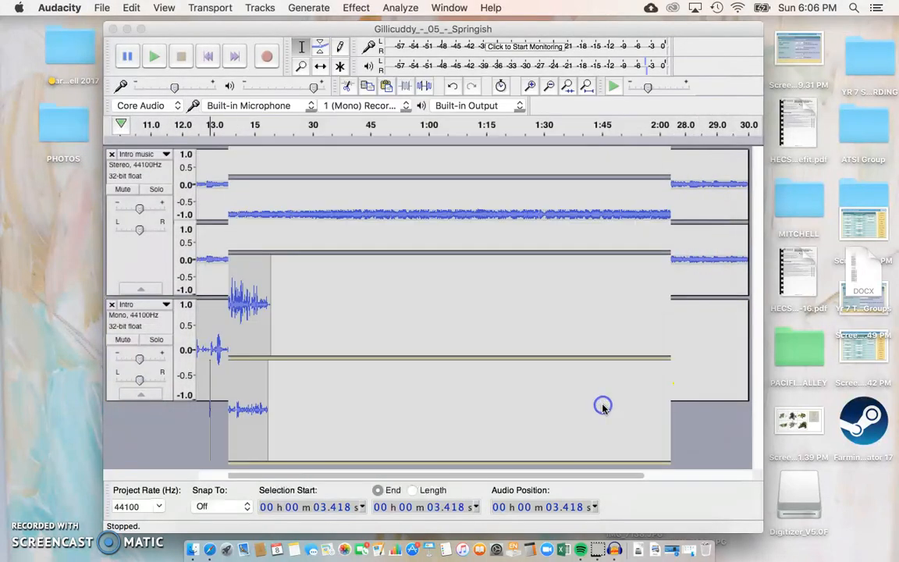
Step: Bring the new Outro track into view and inspect its track options menu
scroll(351, 390, down, 4)
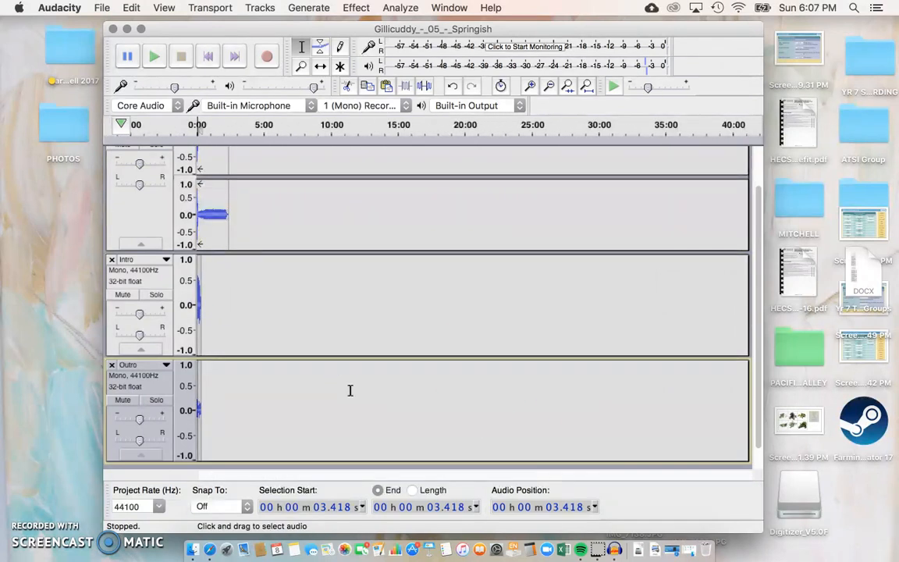
scroll(350, 390, up, 5)
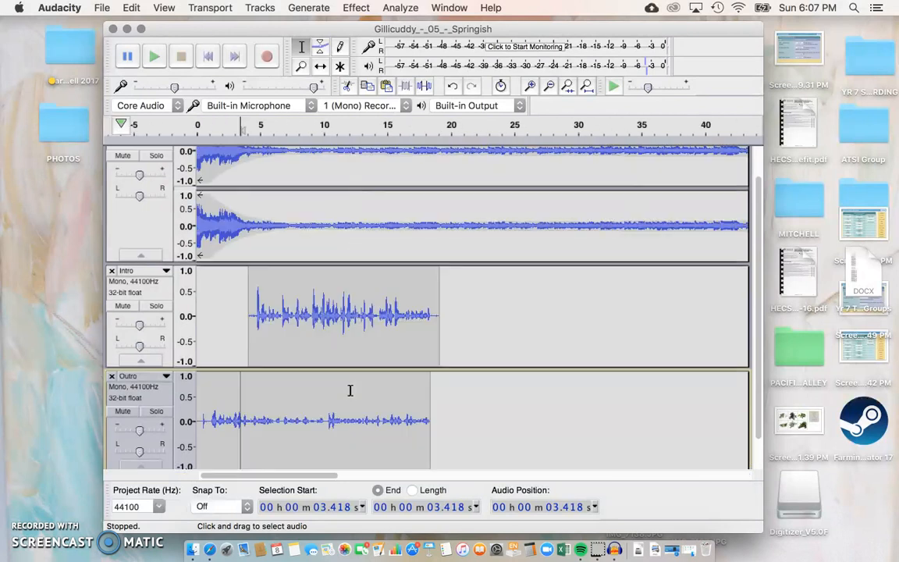
scroll(351, 390, up, 1)
scroll(351, 390, down, 2)
scroll(350, 390, up, 1)
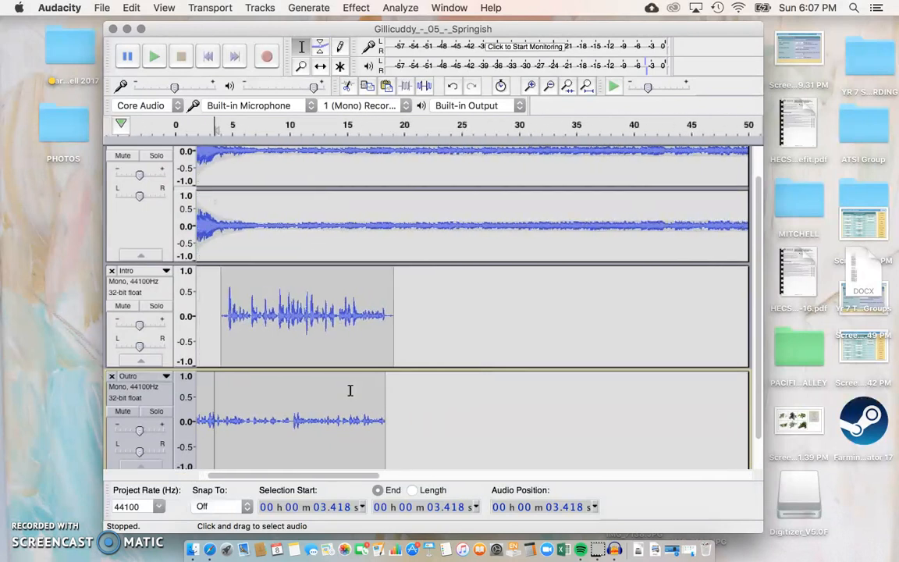
scroll(351, 391, left, 2)
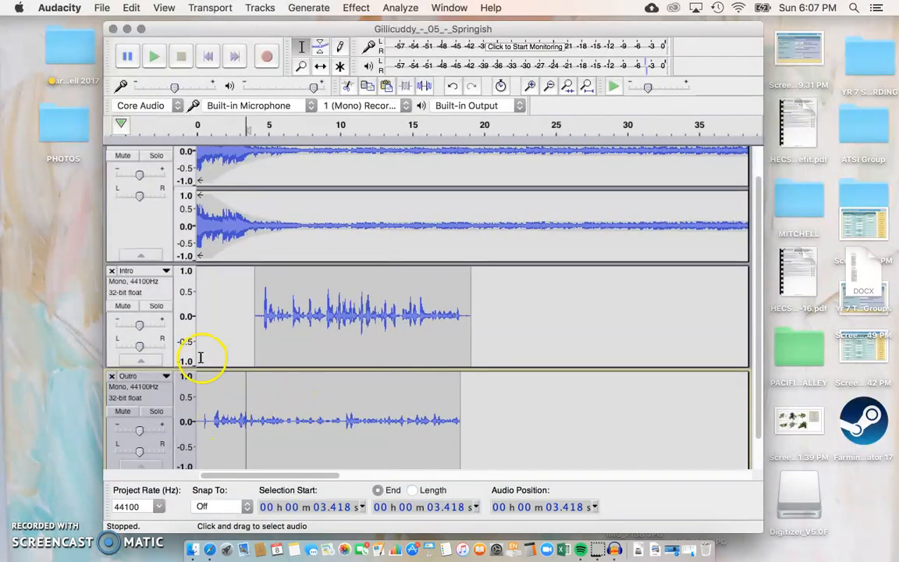
click(136, 379)
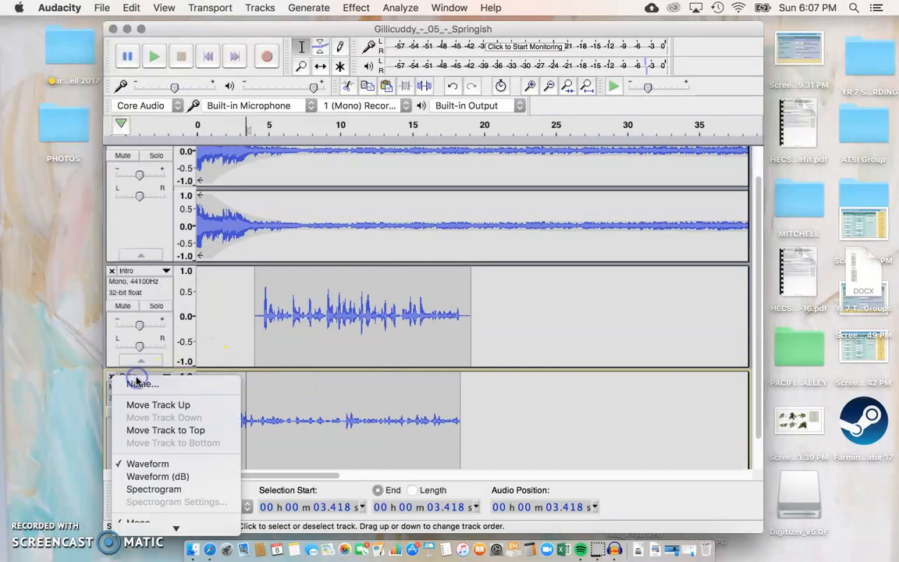
click(28, 368)
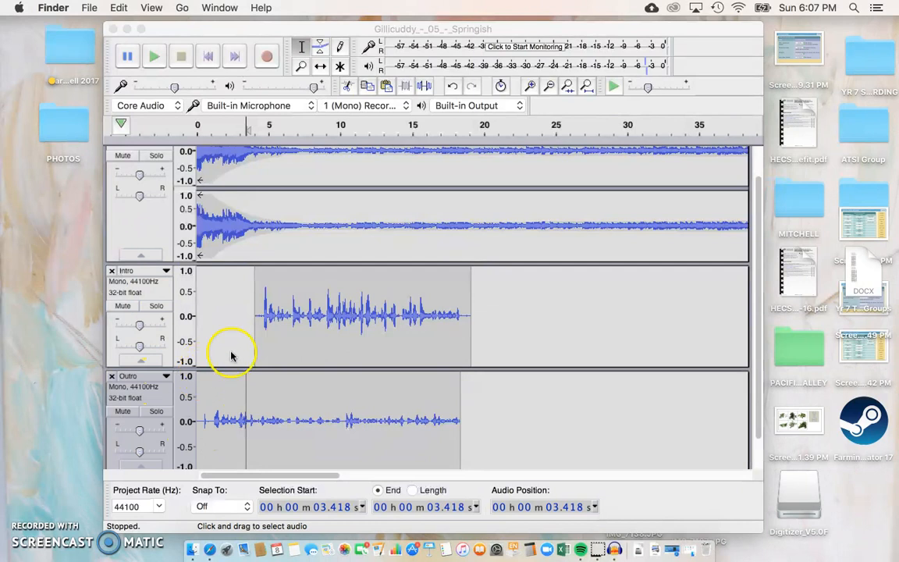
click(201, 375)
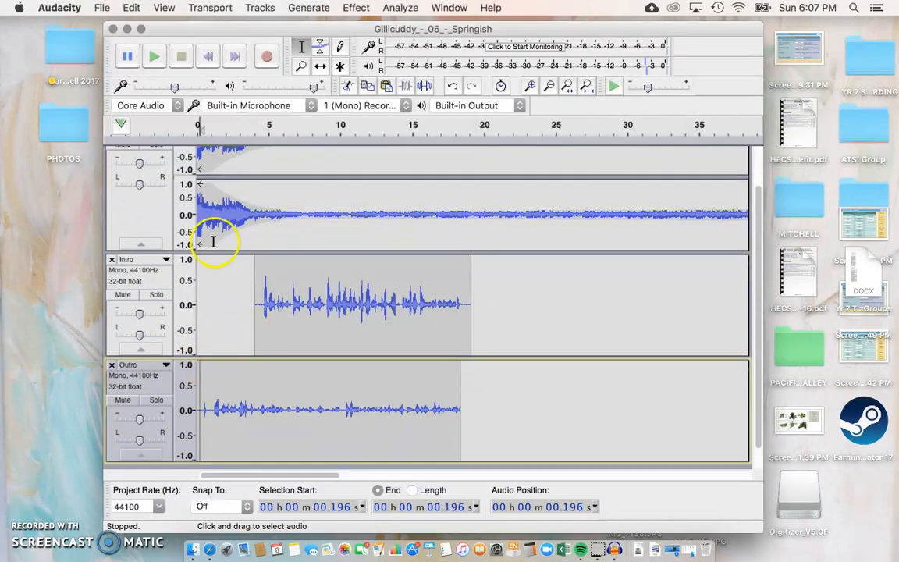
click(320, 66)
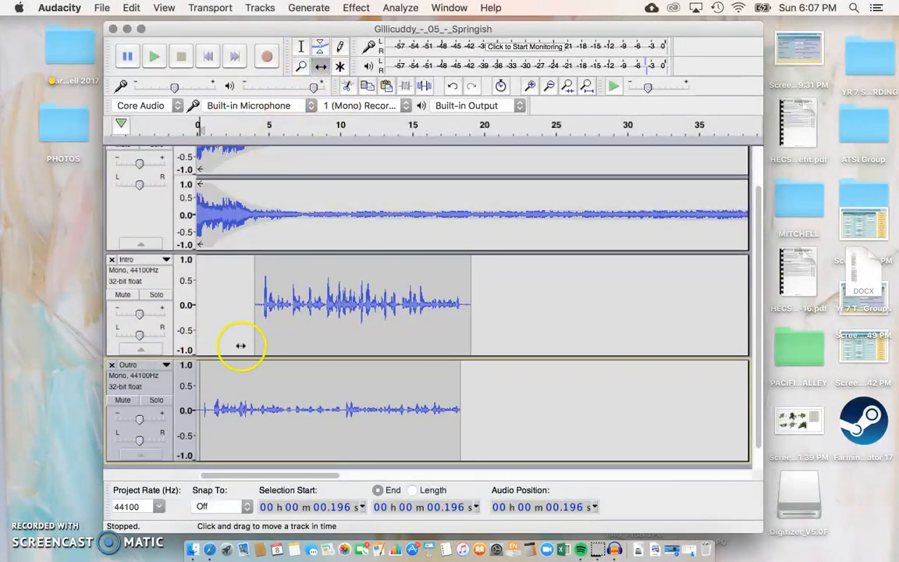
Step: Drag the Outro clip to start around 23 s and mark about 19 s on the Intro music
drag(208, 381, 544, 404)
scroll(445, 377, right, 5)
scroll(446, 378, up, 3)
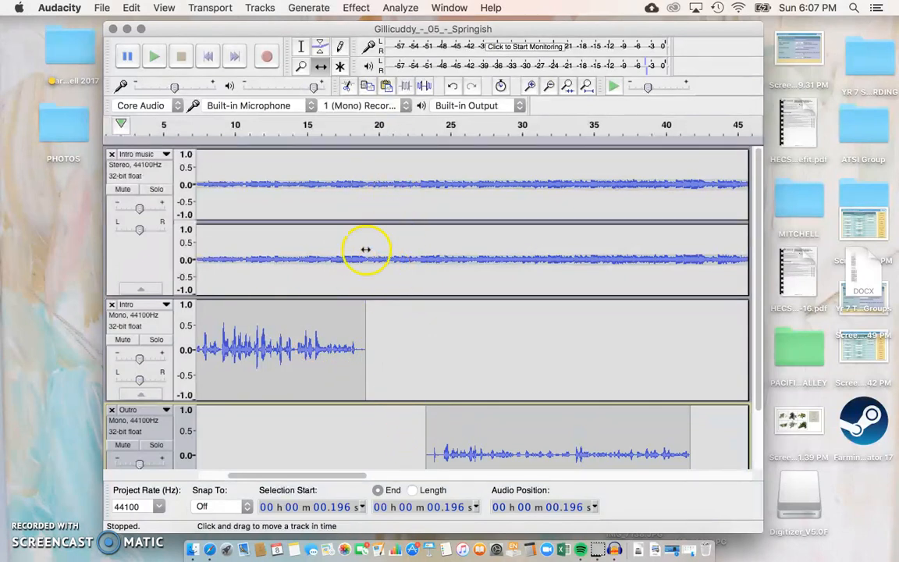
click(301, 47)
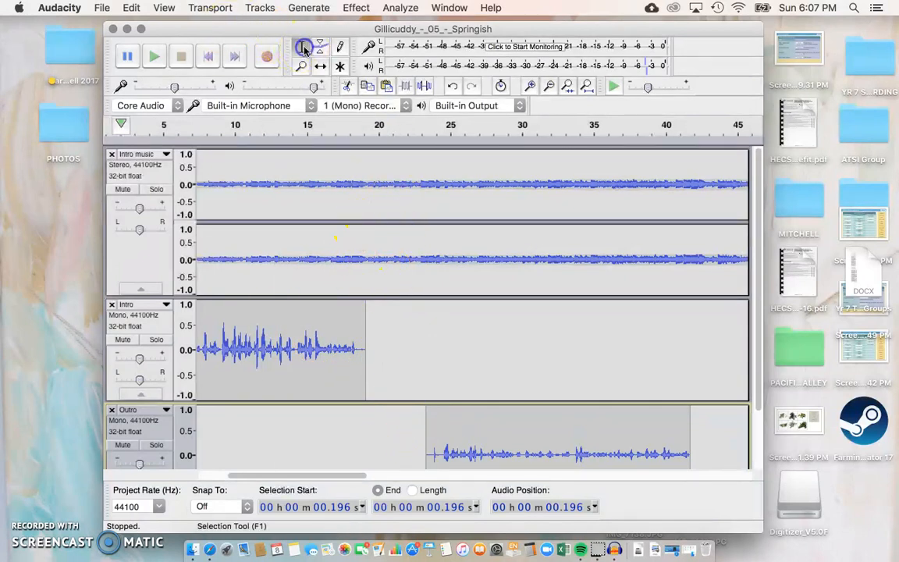
click(368, 162)
click(363, 162)
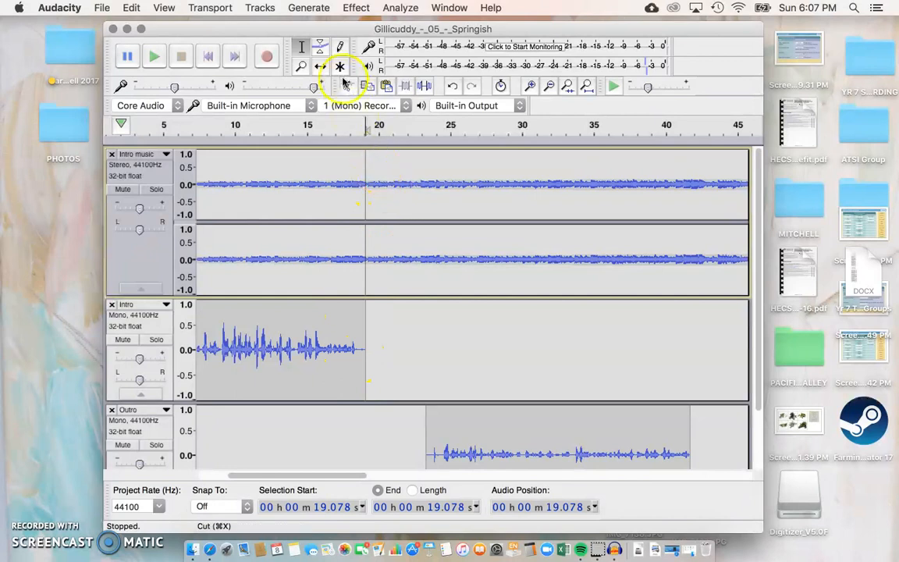
Step: Add Intro music envelope points from 19 s, raising a swell and fading to silence by 24 s
click(319, 48)
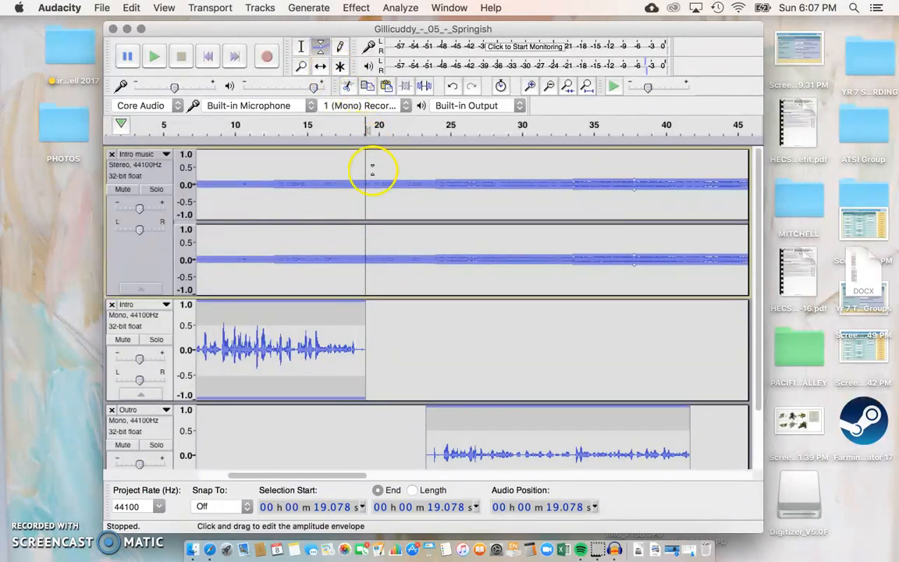
click(364, 180)
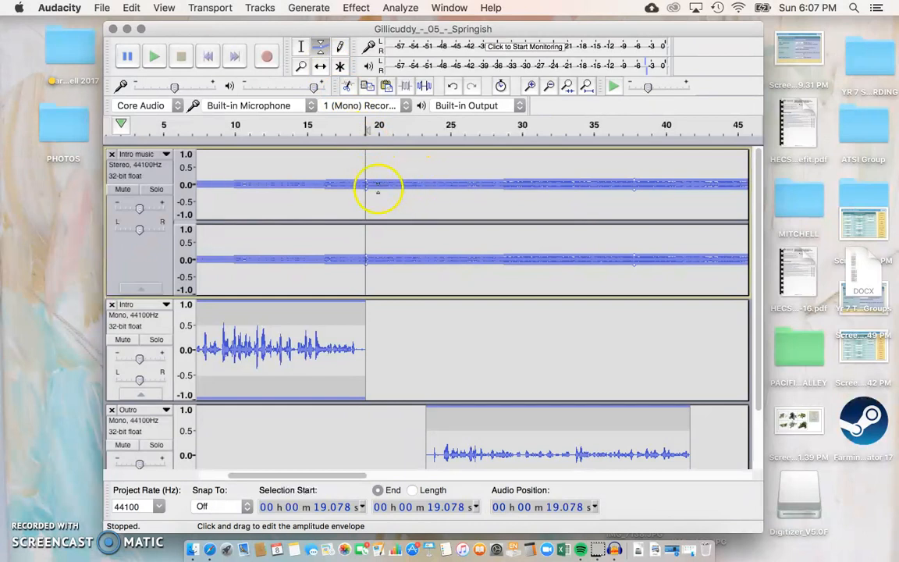
click(371, 182)
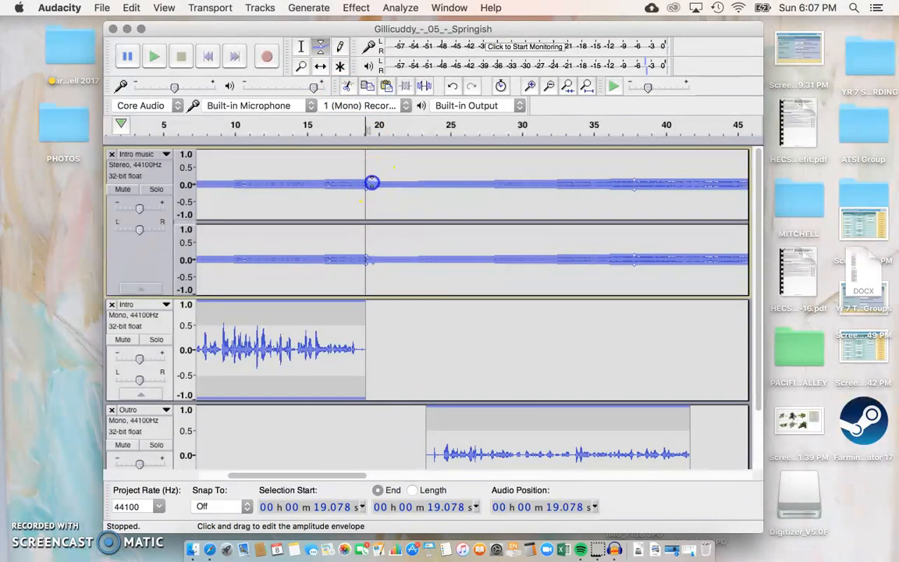
drag(380, 181, 380, 157)
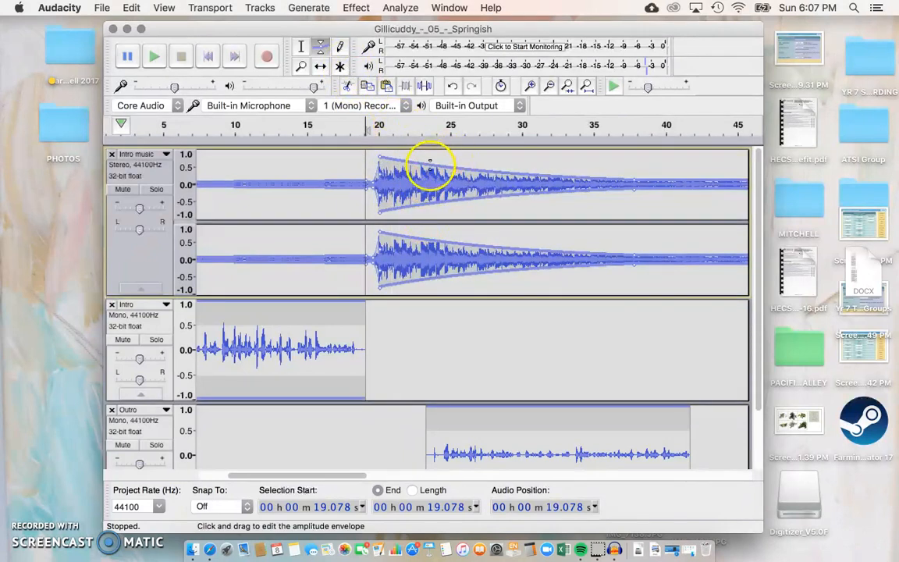
click(417, 164)
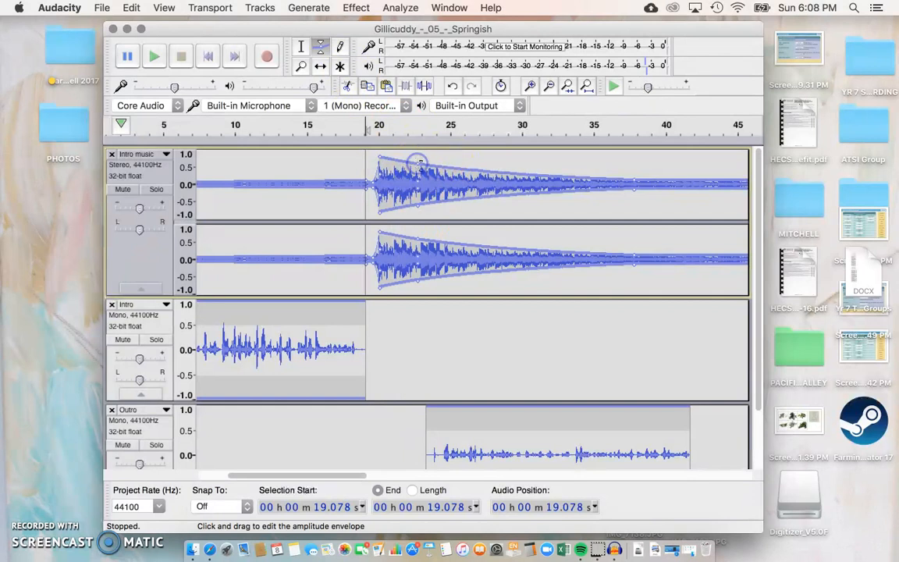
drag(420, 166, 439, 183)
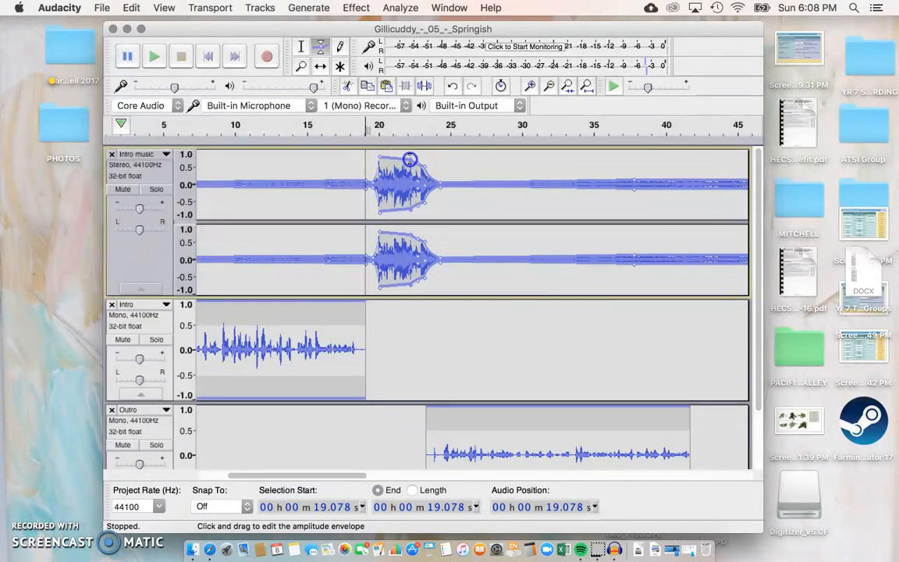
drag(409, 157, 414, 155)
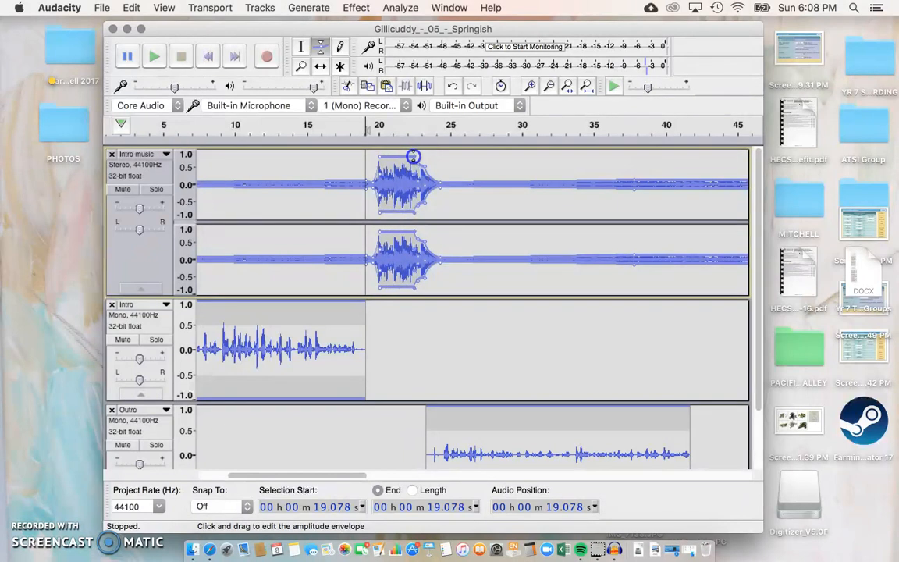
click(311, 131)
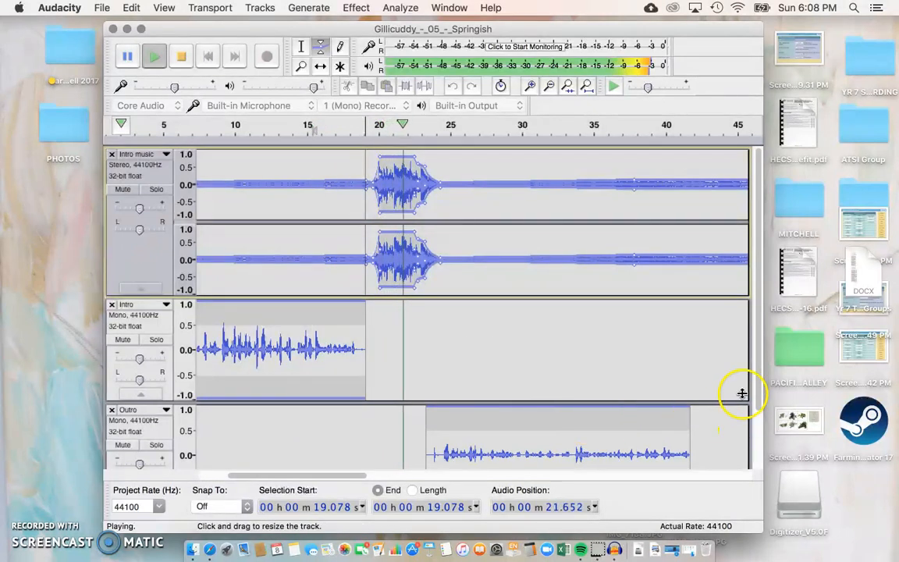
drag(757, 380, 758, 392)
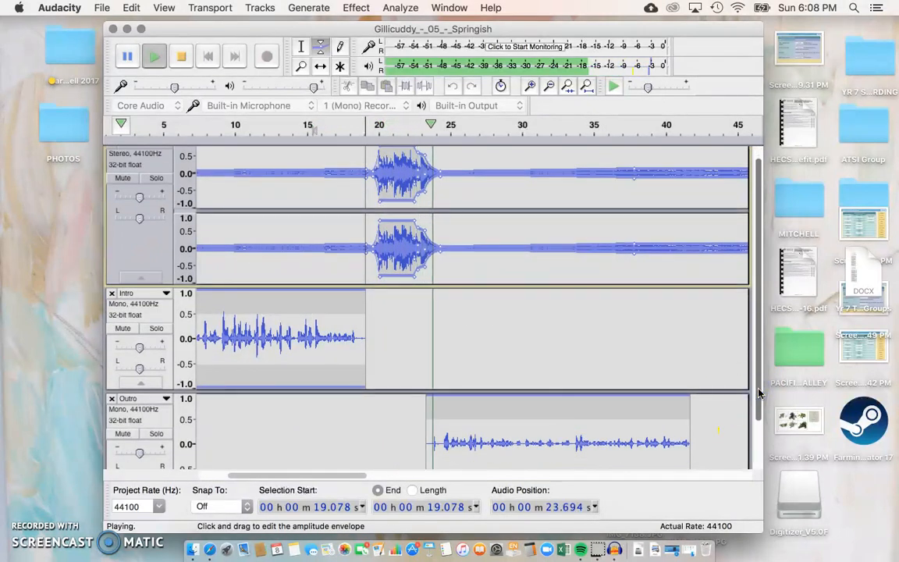